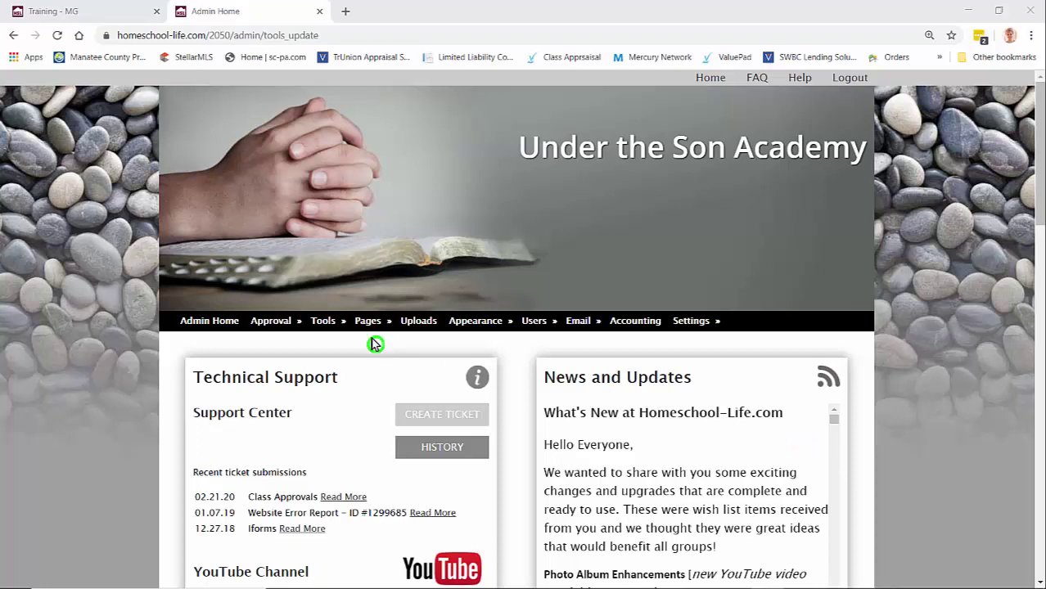
Create a new photo album titled "Winter Scenes" with no description
{"action": "mouse_move", "coordinate": [334, 322]}
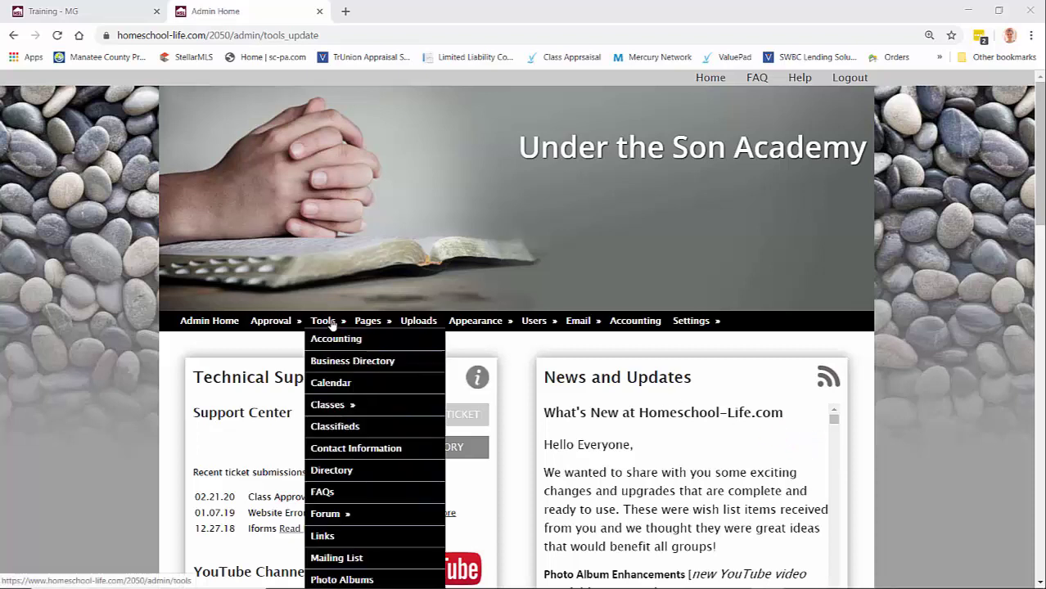
{"action": "left_click", "coordinate": [358, 580]}
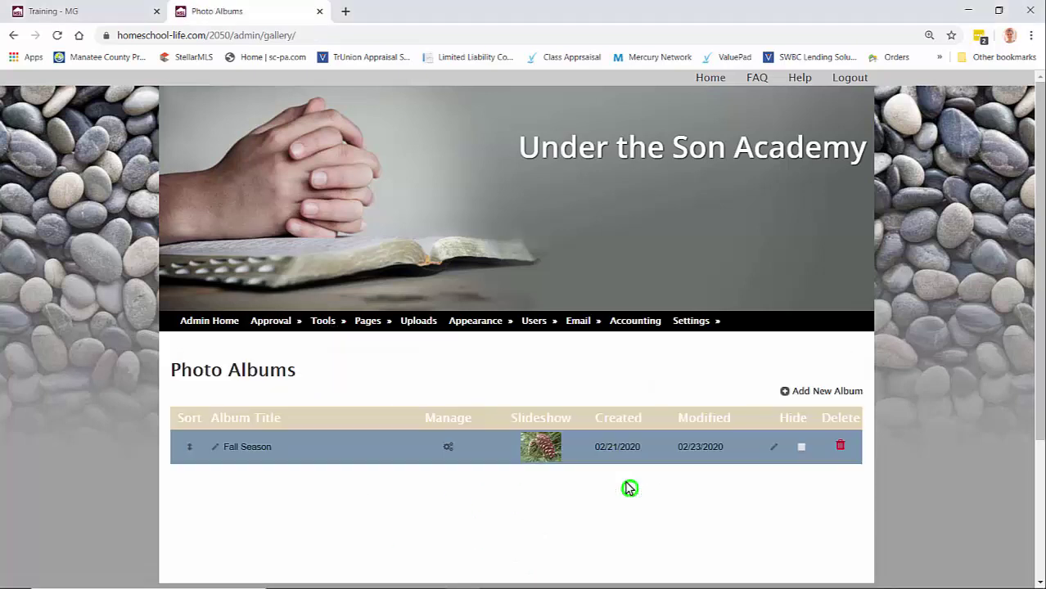
{"action": "left_click", "coordinate": [815, 392]}
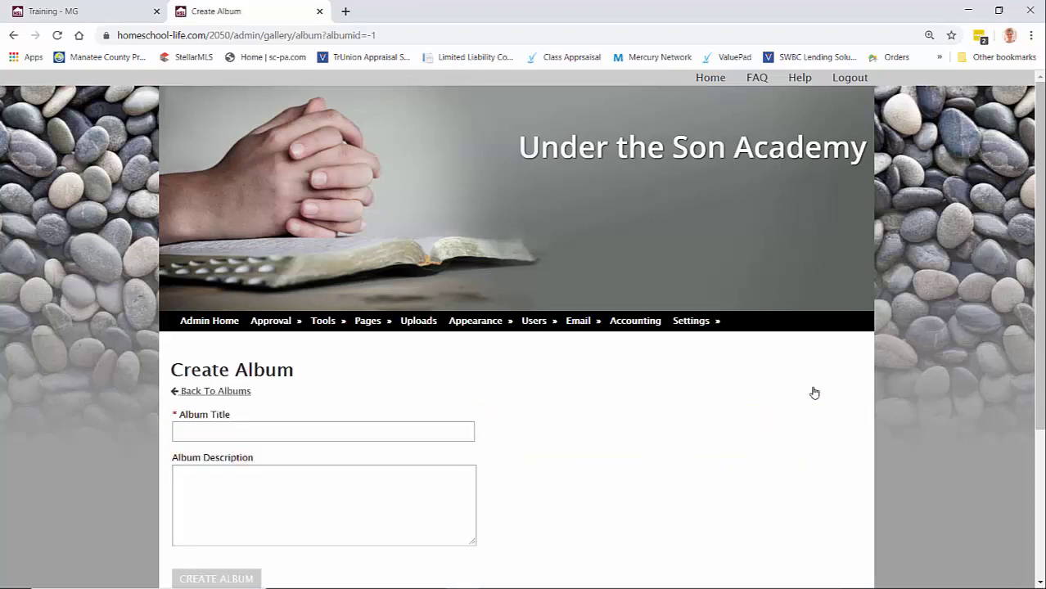
{"action": "left_click", "coordinate": [236, 427]}
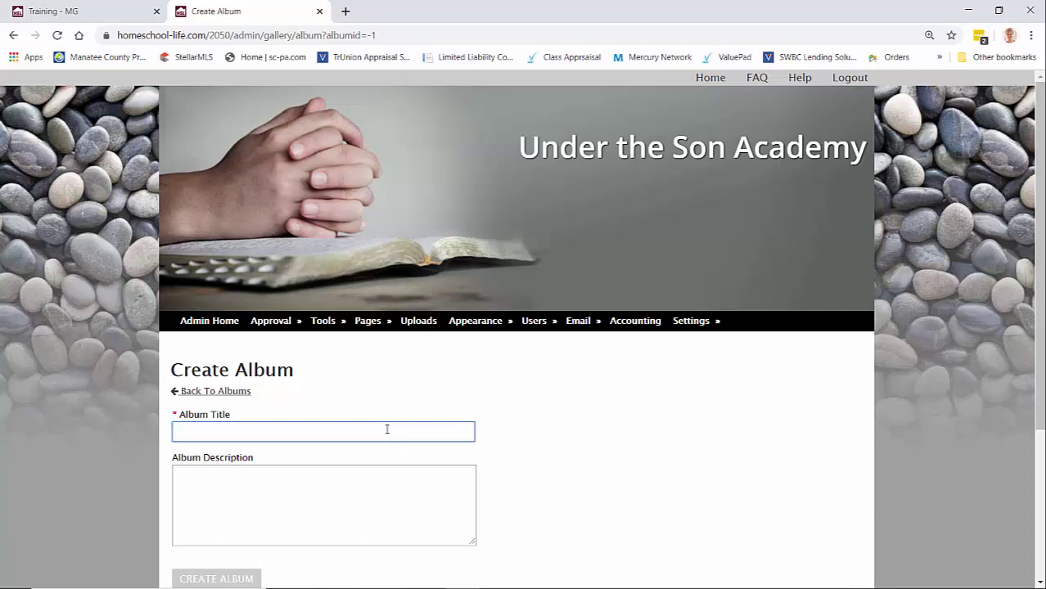
{"action": "type", "text": "Winter Scenes"}
{"action": "scroll", "coordinate": [387, 429], "scroll_direction": "down", "scroll_amount": 3}
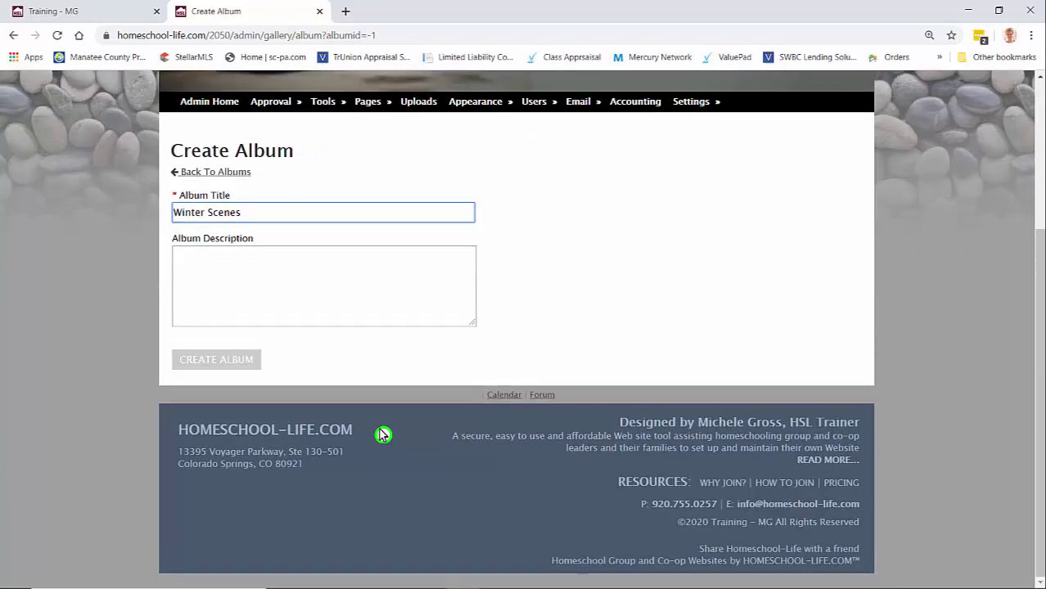
{"action": "left_click", "coordinate": [209, 272]}
{"action": "left_click", "coordinate": [224, 359]}
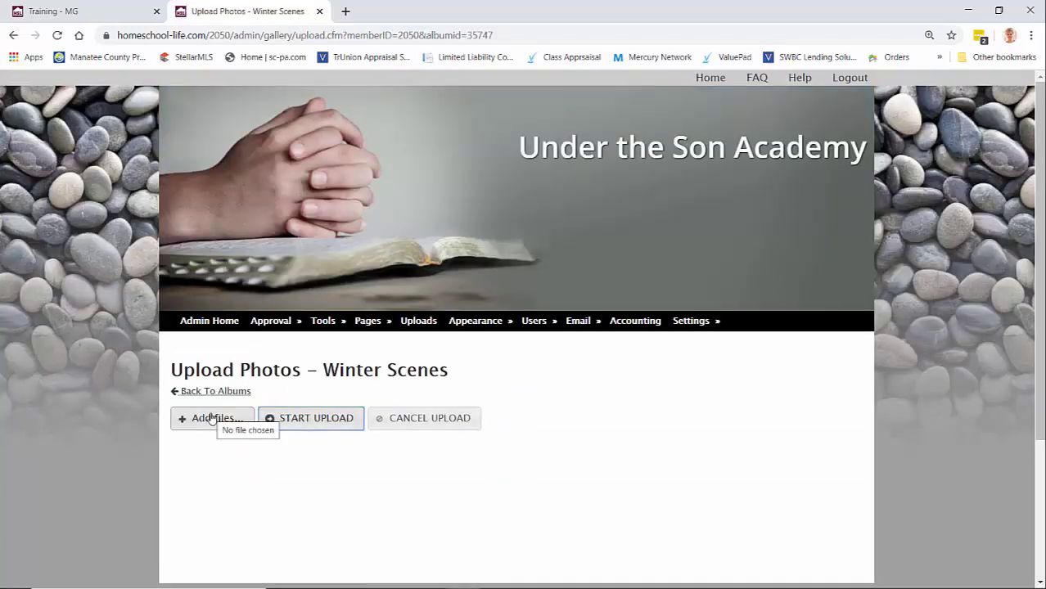
Add the photos "11_6_winter_apps_550_lead-ed" and "thinki spring" from the _photoalbums folder to the album's upload list
{"action": "left_click", "coordinate": [213, 417]}
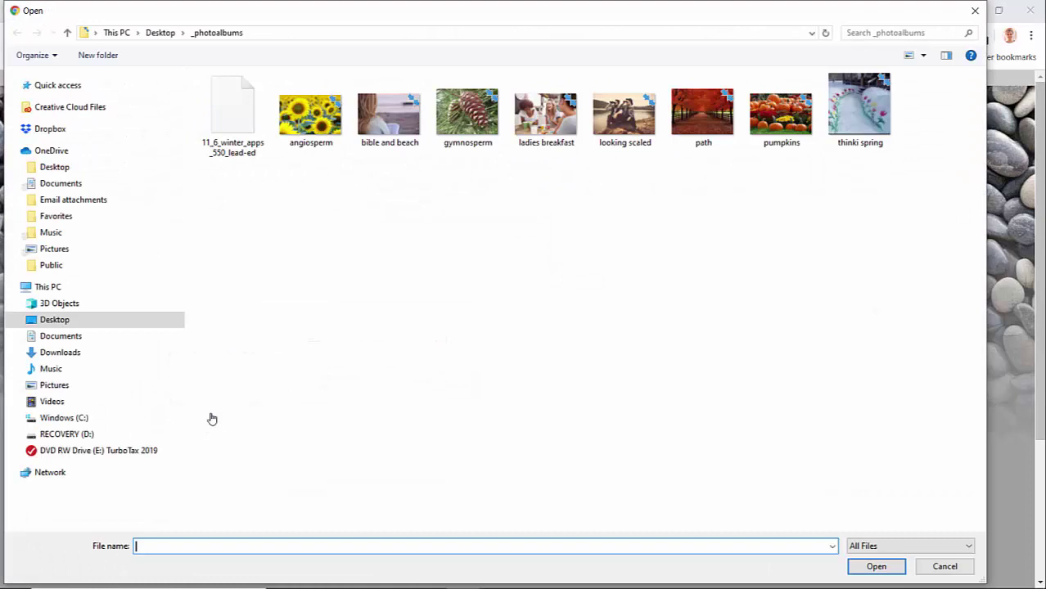
{"action": "left_click", "coordinate": [249, 133]}
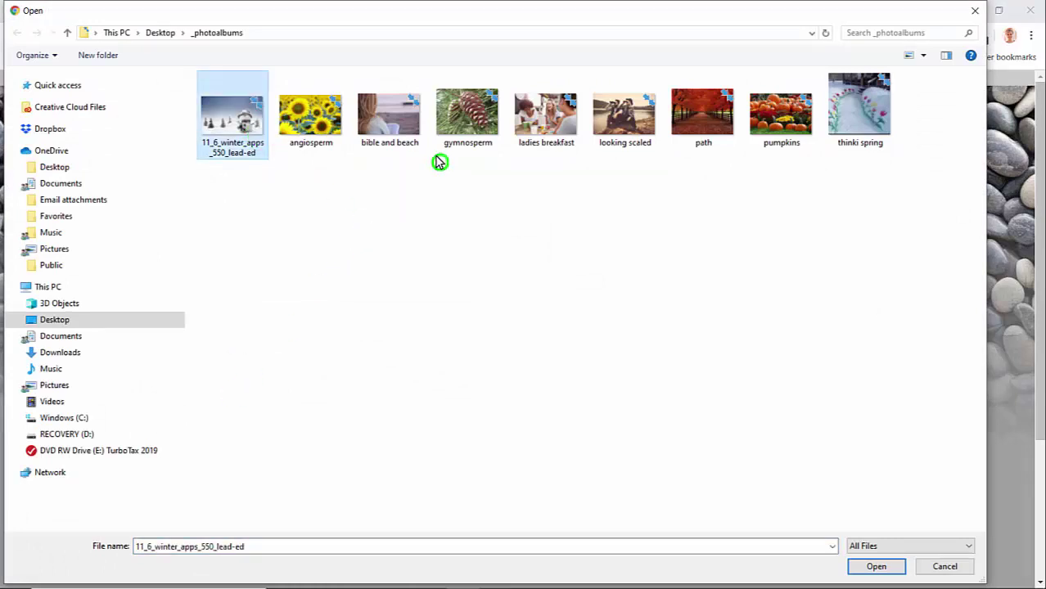
{"action": "left_click", "coordinate": [857, 119], "text": "ctrl"}
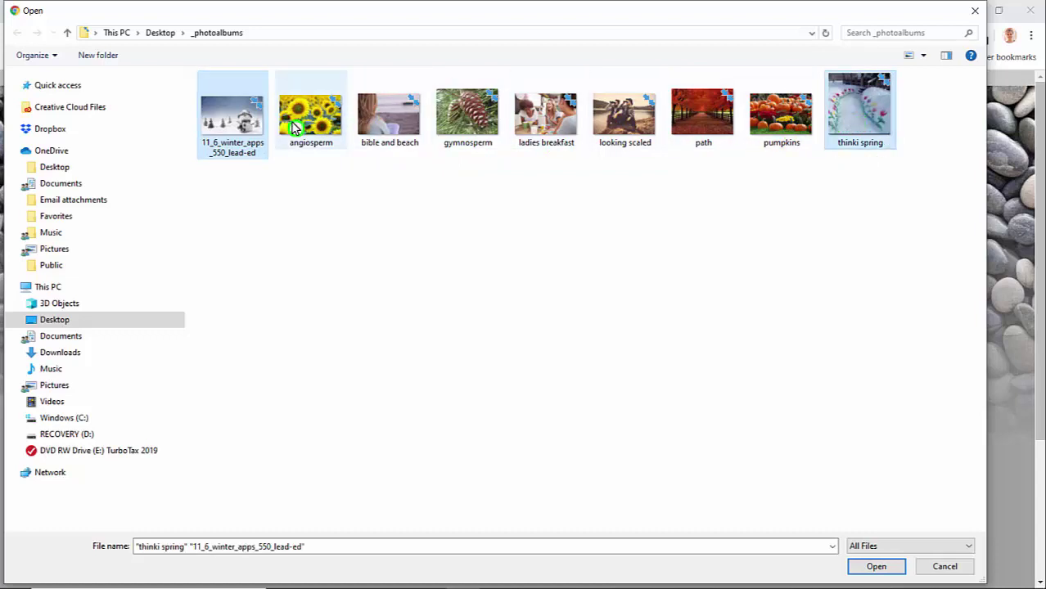
{"action": "left_click", "coordinate": [236, 124]}
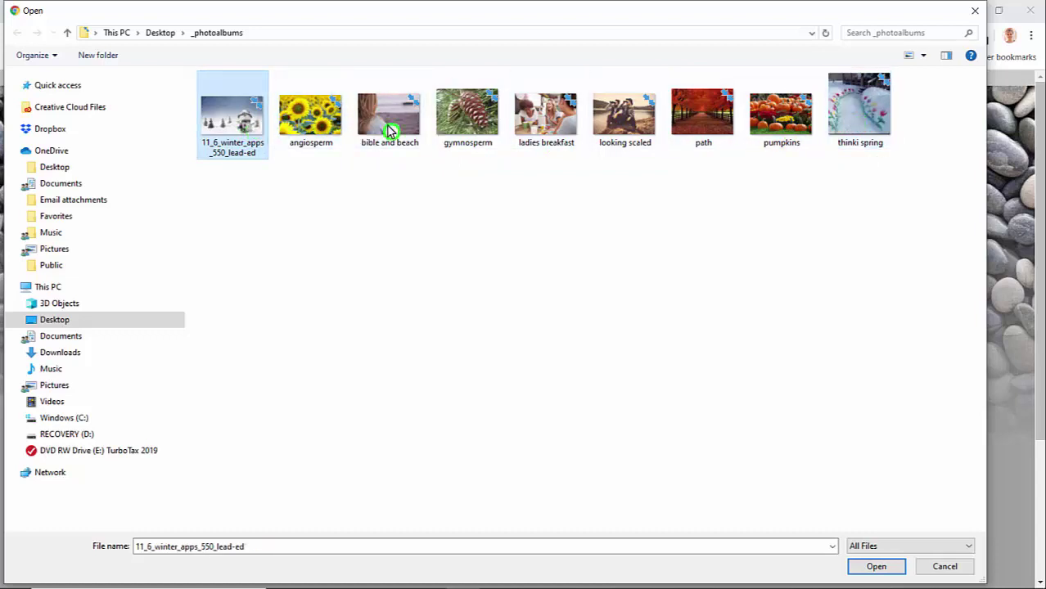
{"action": "left_click", "coordinate": [546, 126], "text": "shift"}
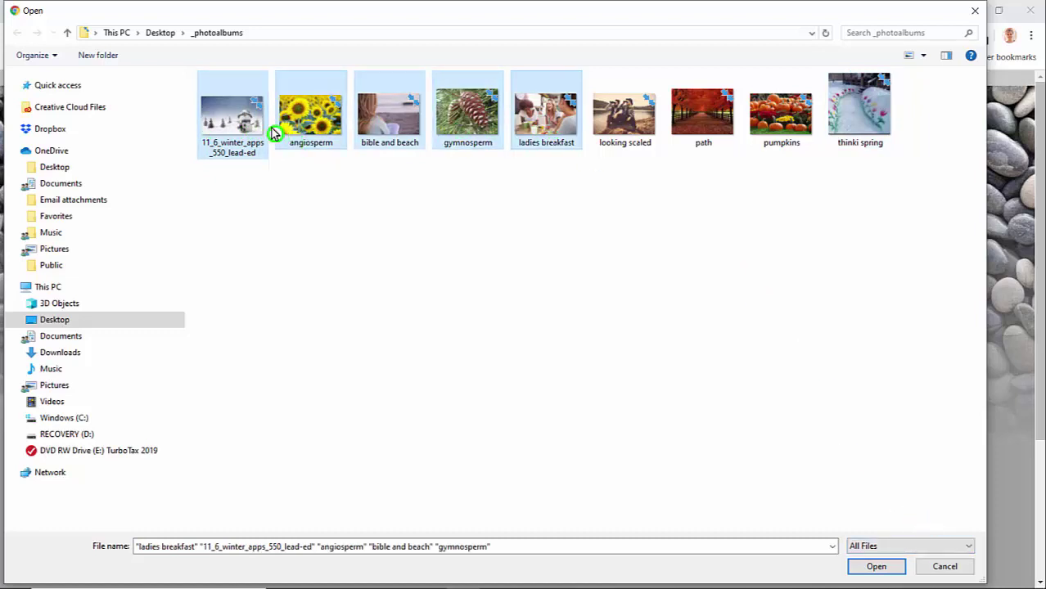
{"action": "left_click", "coordinate": [244, 126]}
{"action": "left_click", "coordinate": [876, 123], "text": "ctrl"}
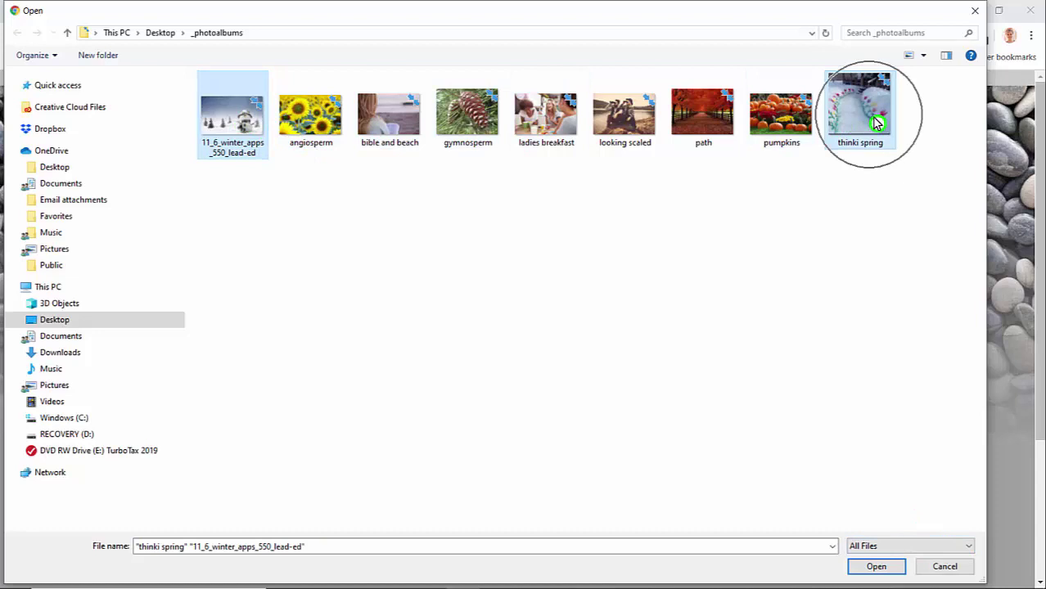
{"action": "left_click", "coordinate": [888, 565]}
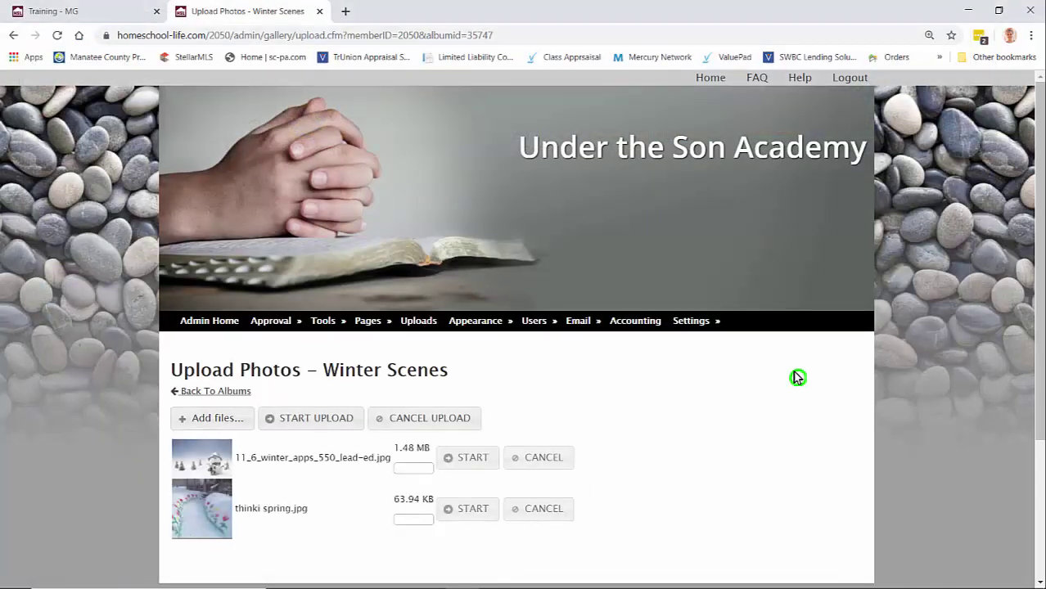
Upload all listed photos to Winter Scenes and return to the album list
{"action": "left_click", "coordinate": [307, 421]}
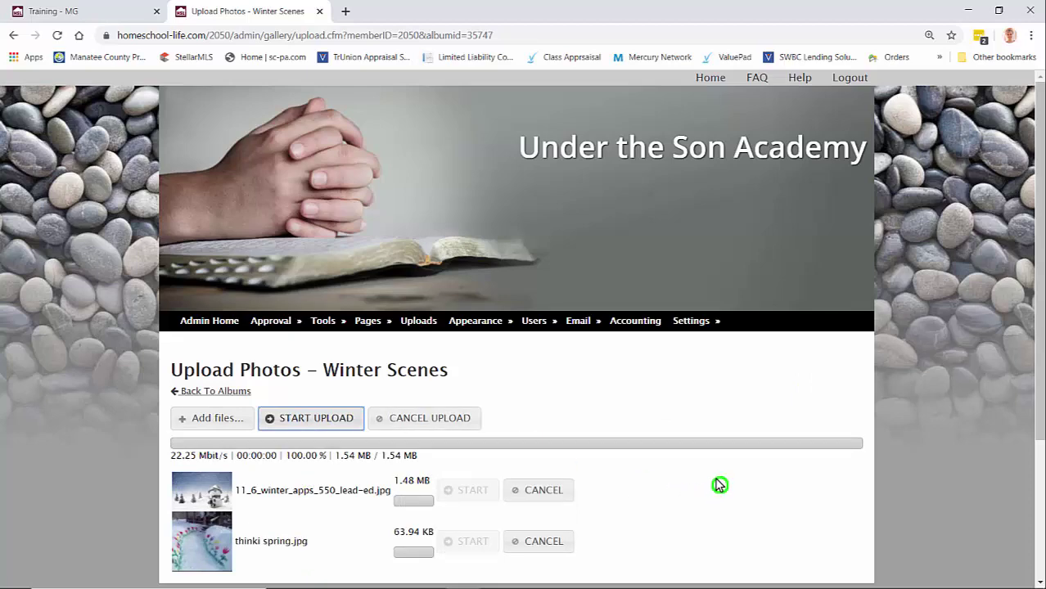
{"action": "scroll", "coordinate": [720, 485], "scroll_direction": "down", "scroll_amount": 3}
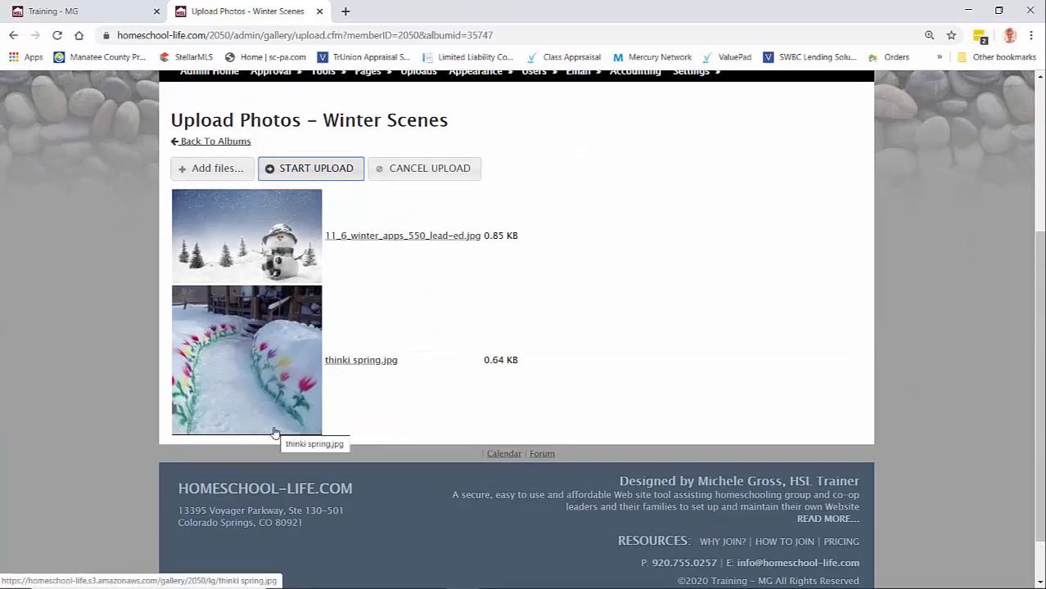
{"action": "left_click", "coordinate": [198, 143]}
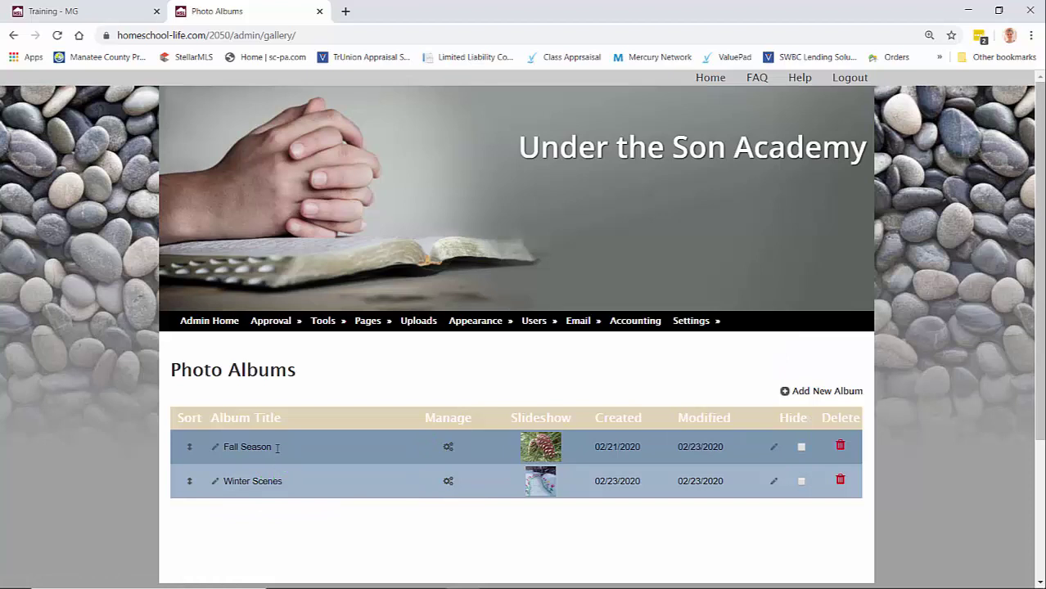
Hide the Fall Season album and unhide it again
{"action": "left_click_drag", "start_coordinate": [270, 447], "coordinate": [227, 452]}
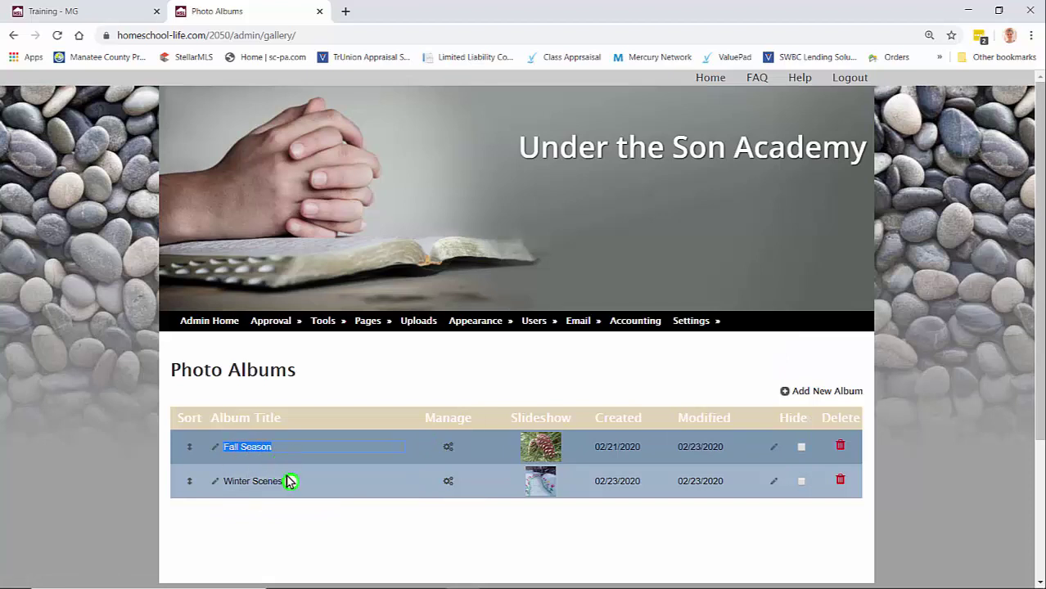
{"action": "left_click", "coordinate": [803, 447]}
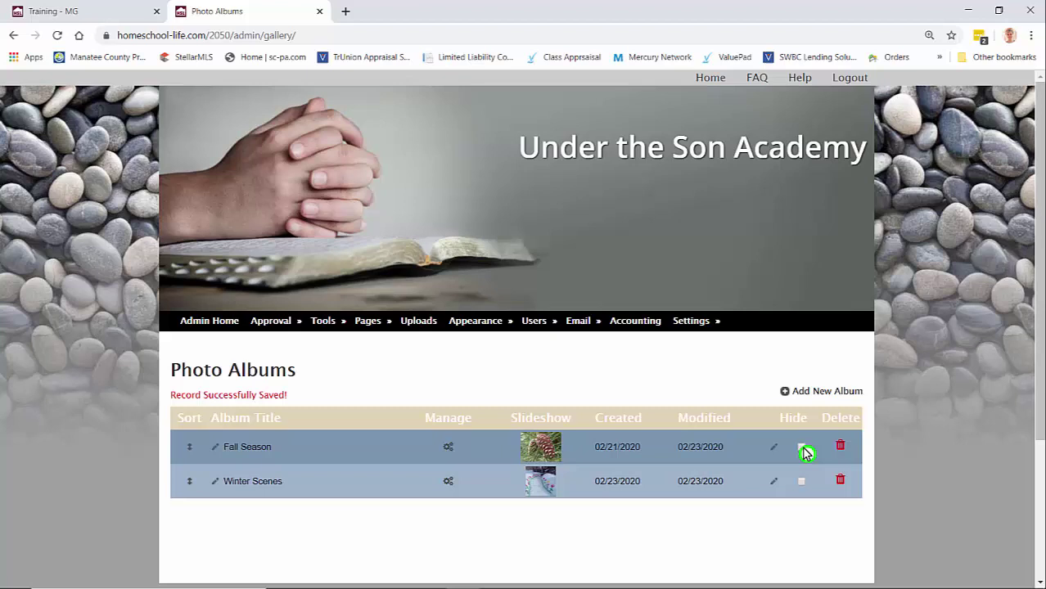
{"action": "left_click", "coordinate": [803, 448]}
Reorder the albums so that Fall Season comes after Winter Scenes
{"action": "left_click_drag", "start_coordinate": [189, 454], "coordinate": [191, 495]}
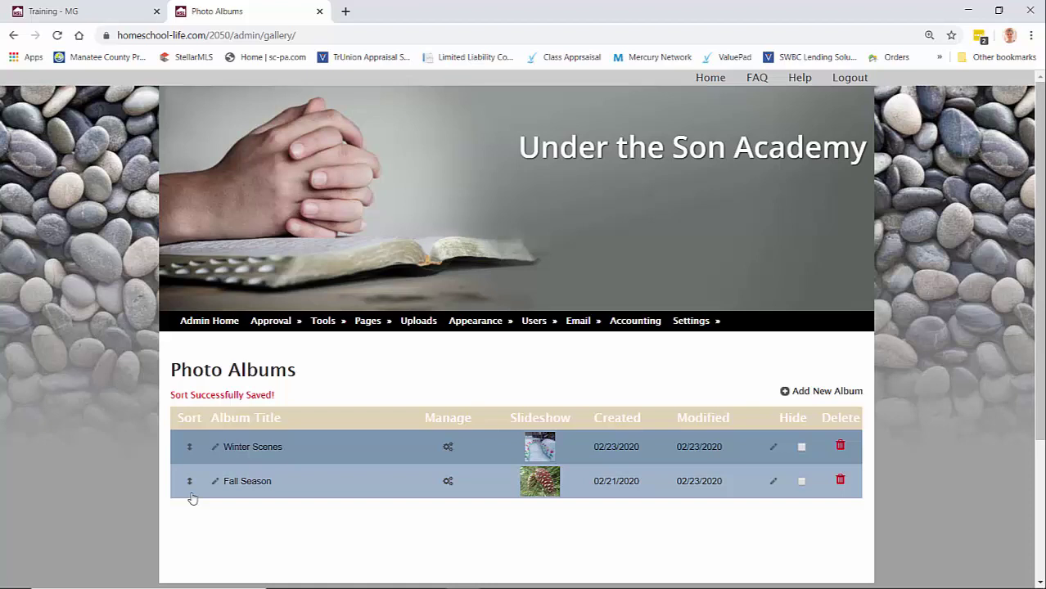
{"action": "left_click", "coordinate": [492, 488]}
{"action": "left_click", "coordinate": [841, 449]}
{"action": "left_click", "coordinate": [648, 450]}
Open the Fall Season album for management and review its description field and photo entries
{"action": "left_click", "coordinate": [447, 484]}
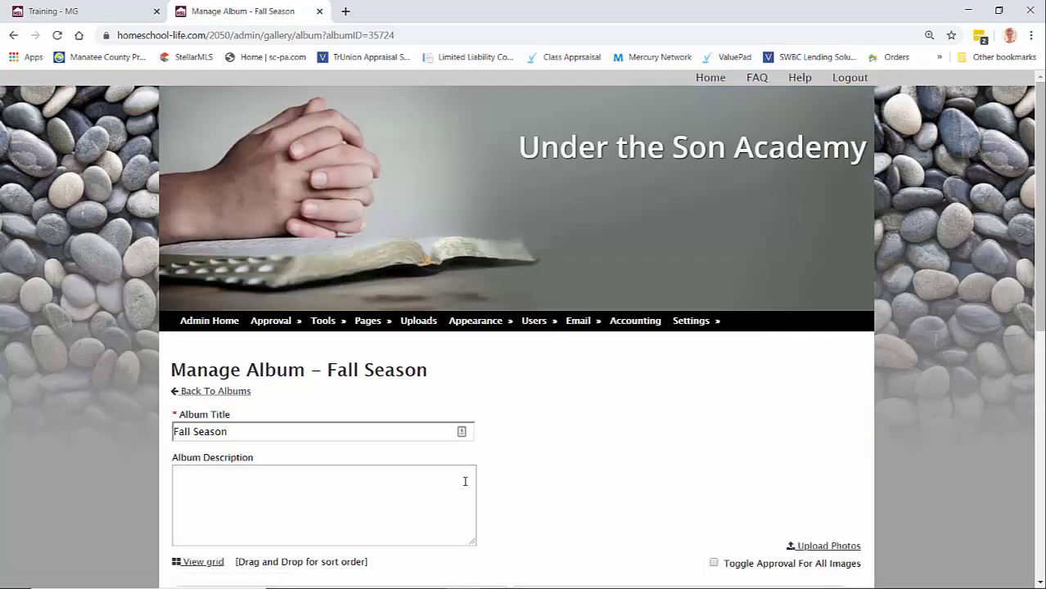
{"action": "left_click", "coordinate": [559, 477]}
{"action": "left_click", "coordinate": [198, 484]}
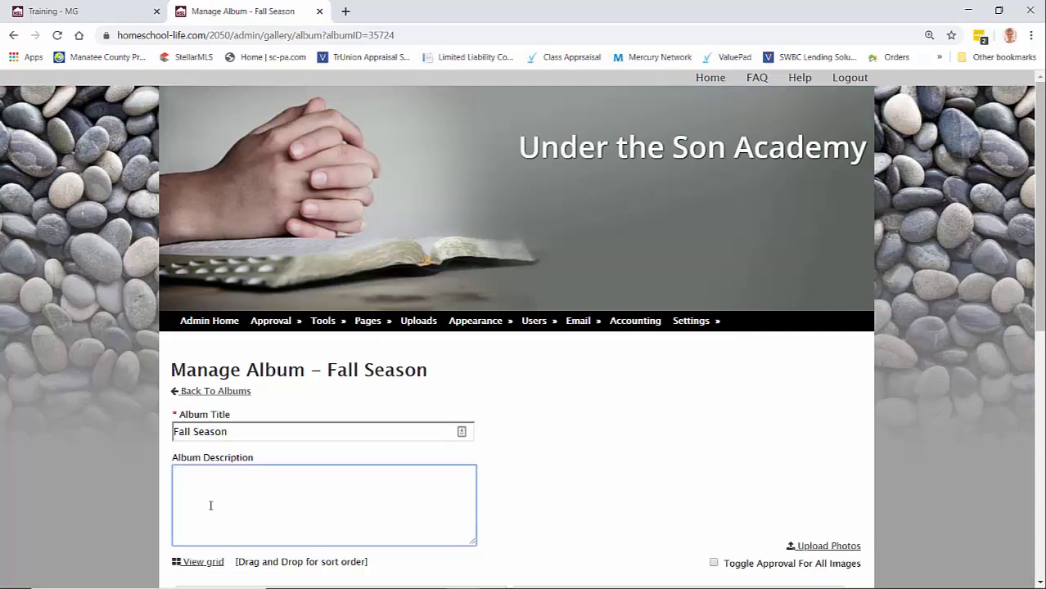
{"action": "scroll", "coordinate": [573, 450], "scroll_direction": "down", "scroll_amount": 3}
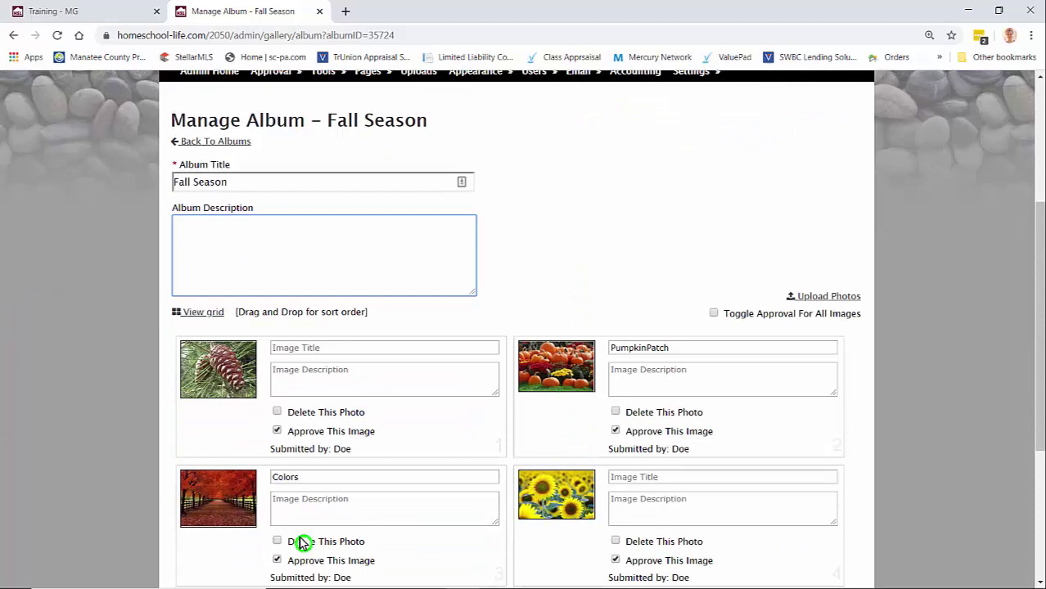
{"action": "scroll", "coordinate": [666, 470], "scroll_direction": "down", "scroll_amount": 3}
{"action": "scroll", "coordinate": [507, 319], "scroll_direction": "up", "scroll_amount": 3}
Mark the pine cone photo for deletion and clear the mark again
{"action": "left_click", "coordinate": [277, 412]}
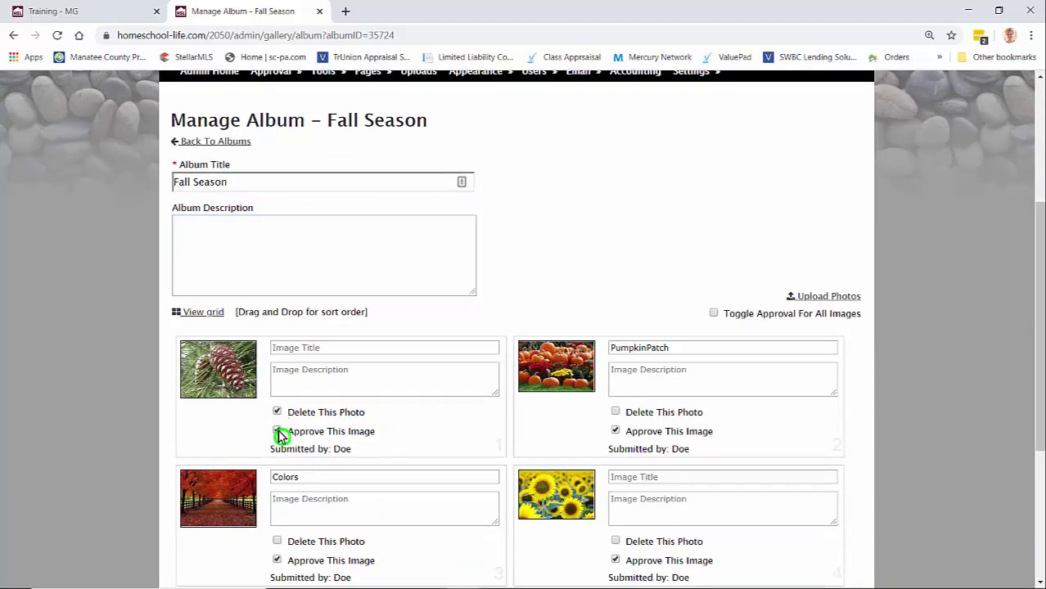
{"action": "left_click", "coordinate": [276, 414]}
Turn on approval for all images in the Fall Season album
{"action": "left_click", "coordinate": [278, 433]}
{"action": "left_click", "coordinate": [750, 314]}
{"action": "left_click", "coordinate": [714, 316]}
Switch the photos to grid view and arrange them as pine cone, pumpkins, sunflowers and red tree path
{"action": "left_click_drag", "start_coordinate": [235, 383], "coordinate": [589, 399]}
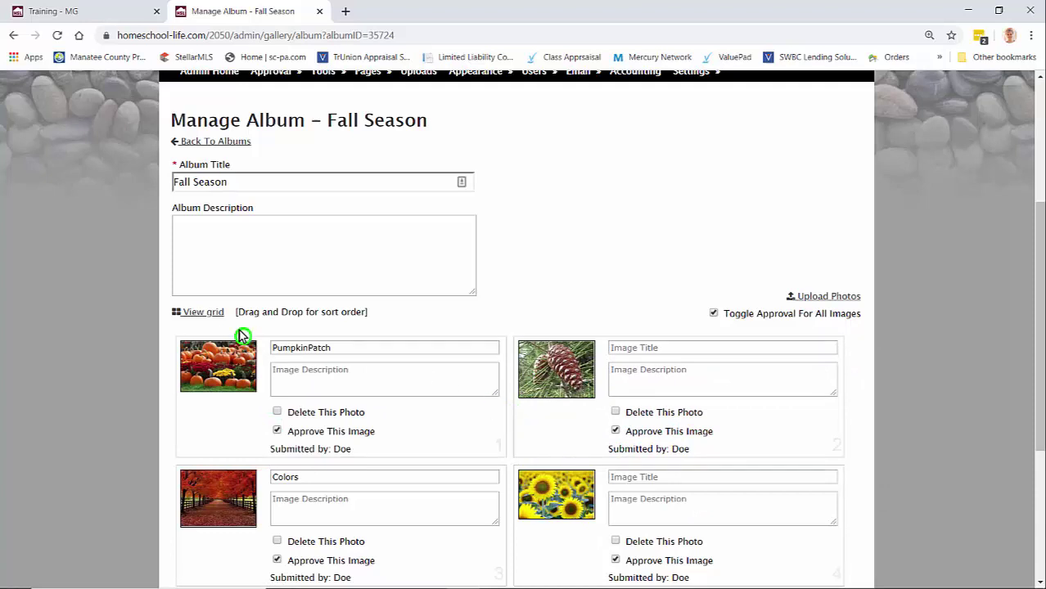
{"action": "left_click", "coordinate": [196, 314]}
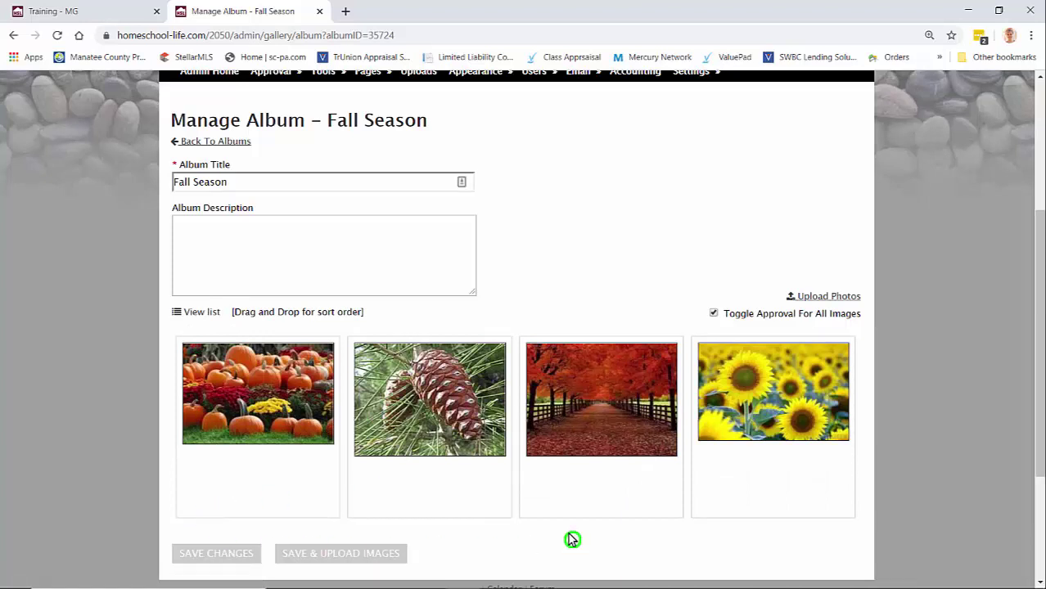
{"action": "left_click_drag", "start_coordinate": [409, 428], "coordinate": [236, 427]}
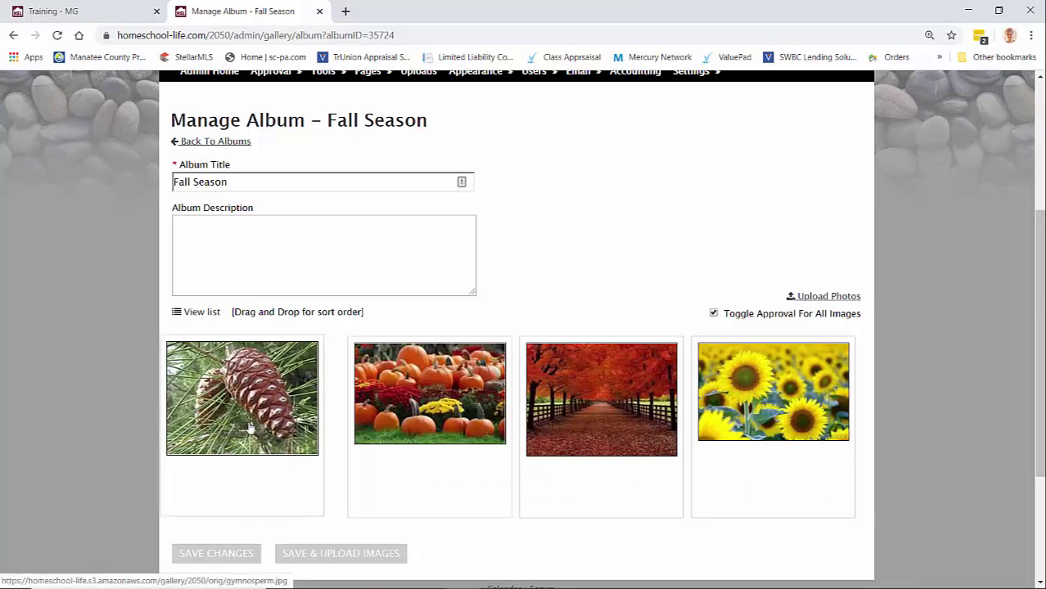
{"action": "left_click_drag", "start_coordinate": [556, 425], "coordinate": [791, 431]}
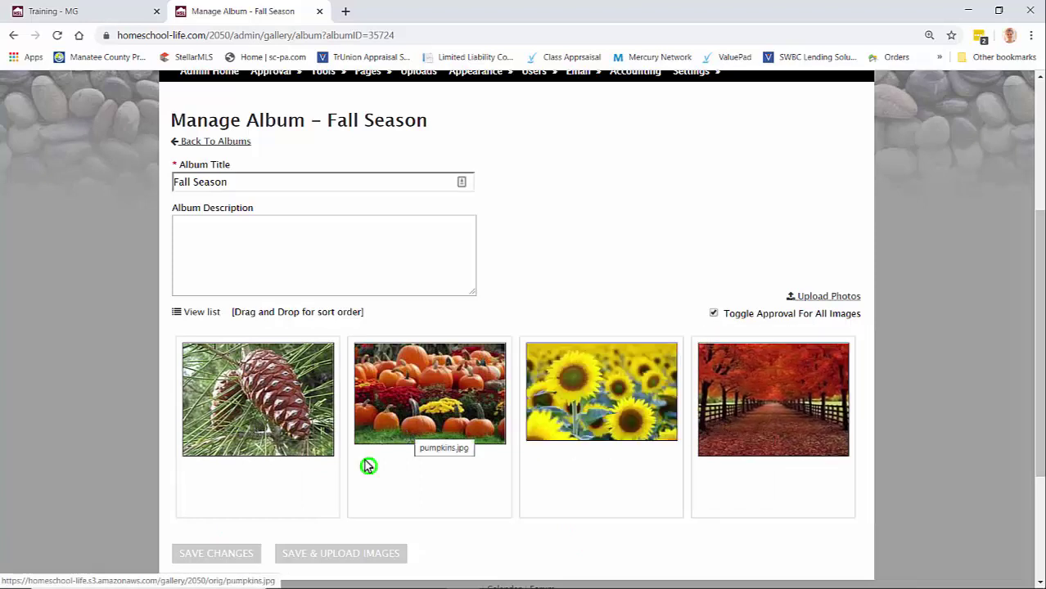
Save the changes to the Fall Season album
{"action": "scroll", "coordinate": [363, 475], "scroll_direction": "down", "scroll_amount": 3}
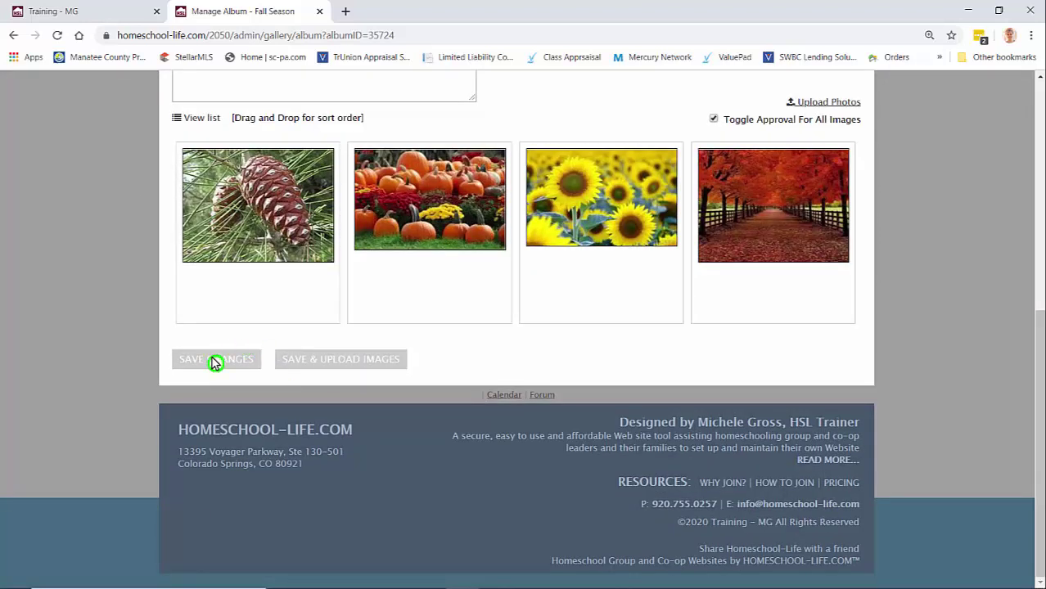
{"action": "left_click", "coordinate": [364, 366]}
{"action": "left_click", "coordinate": [217, 360]}
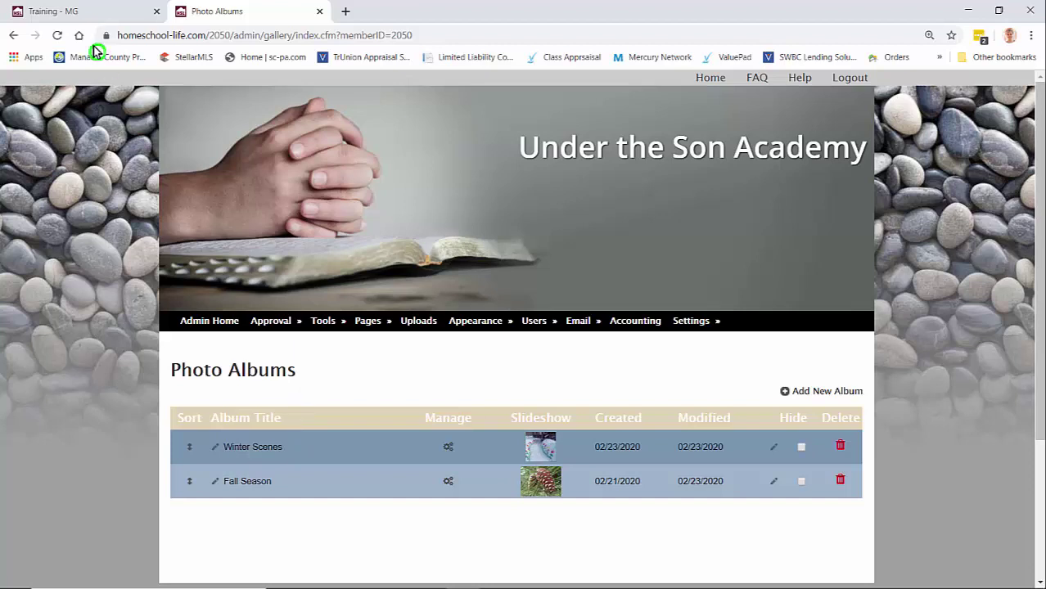
Check the navigation menu on the site's home page and return to the Photo Albums admin page
{"action": "left_click", "coordinate": [82, 16]}
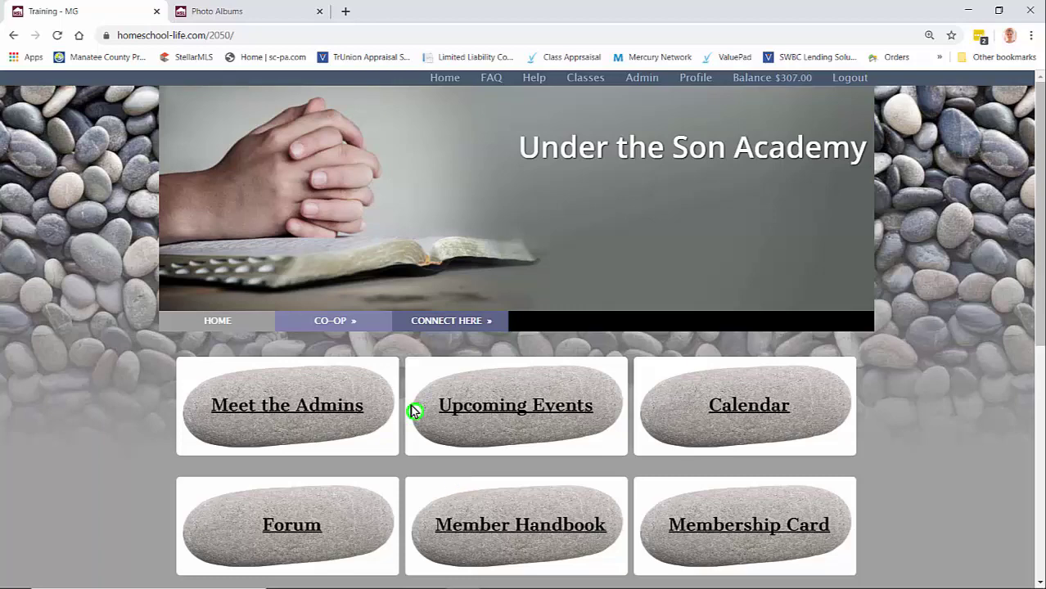
{"action": "left_click", "coordinate": [252, 16]}
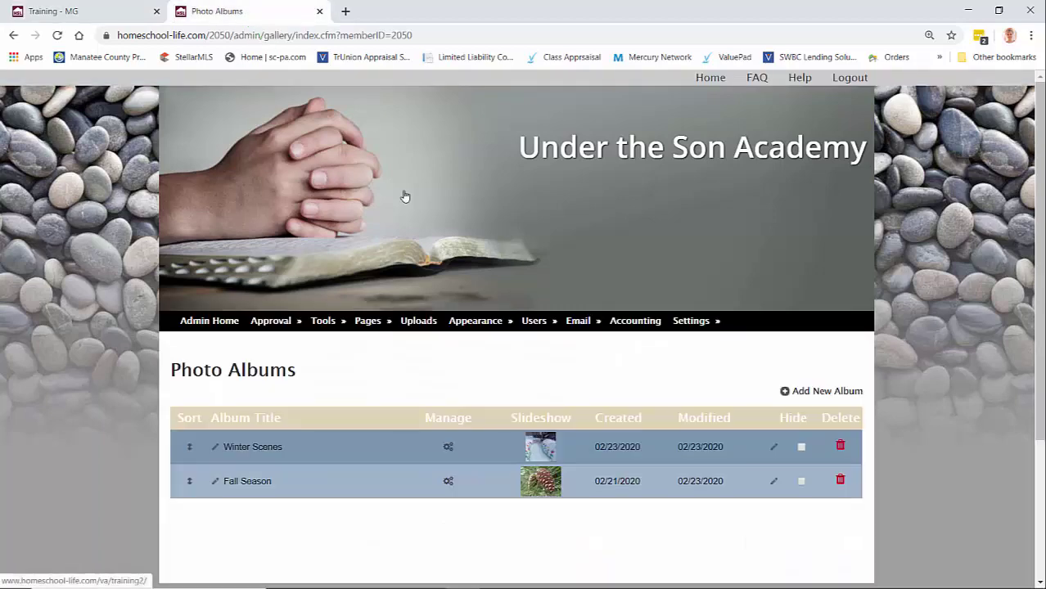
Move the orphaned Photo Albums link into the Top Nav directly below HOME on the Manage Navigation page
{"action": "mouse_move", "coordinate": [479, 320]}
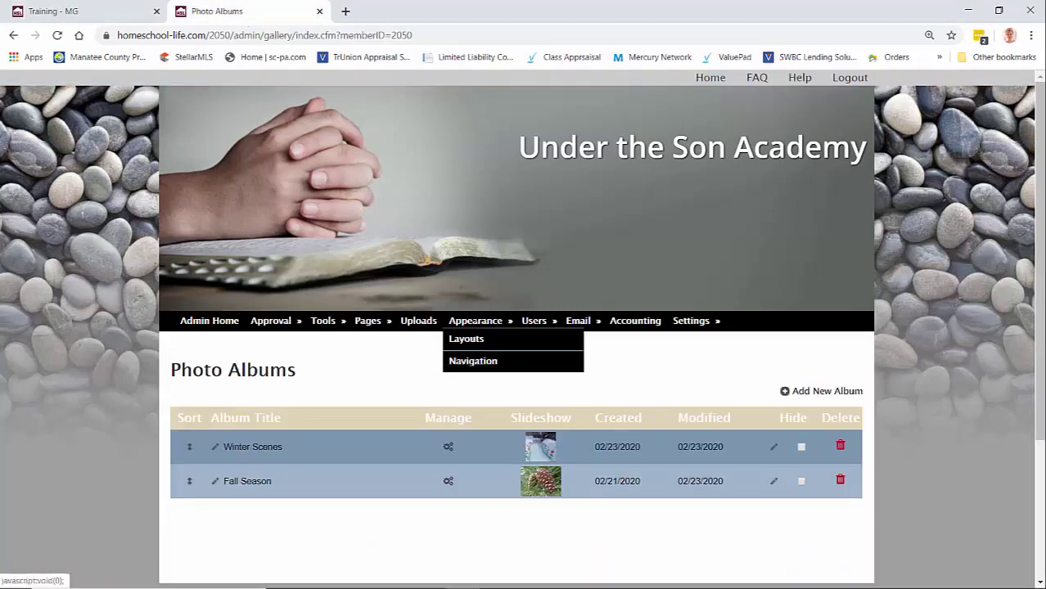
{"action": "left_click", "coordinate": [483, 362]}
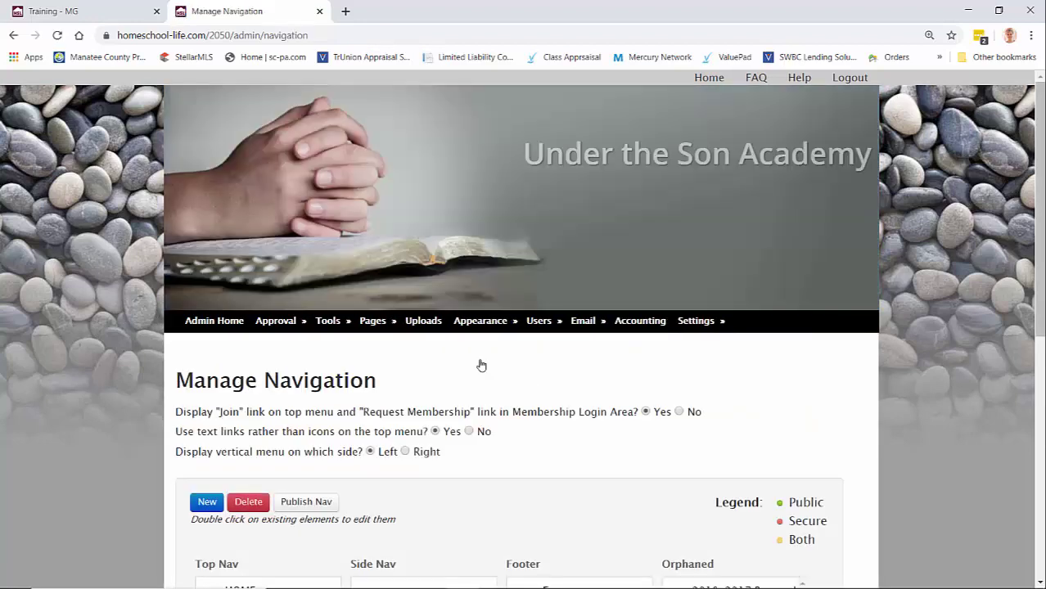
{"action": "scroll", "coordinate": [487, 366], "scroll_direction": "down", "scroll_amount": 3}
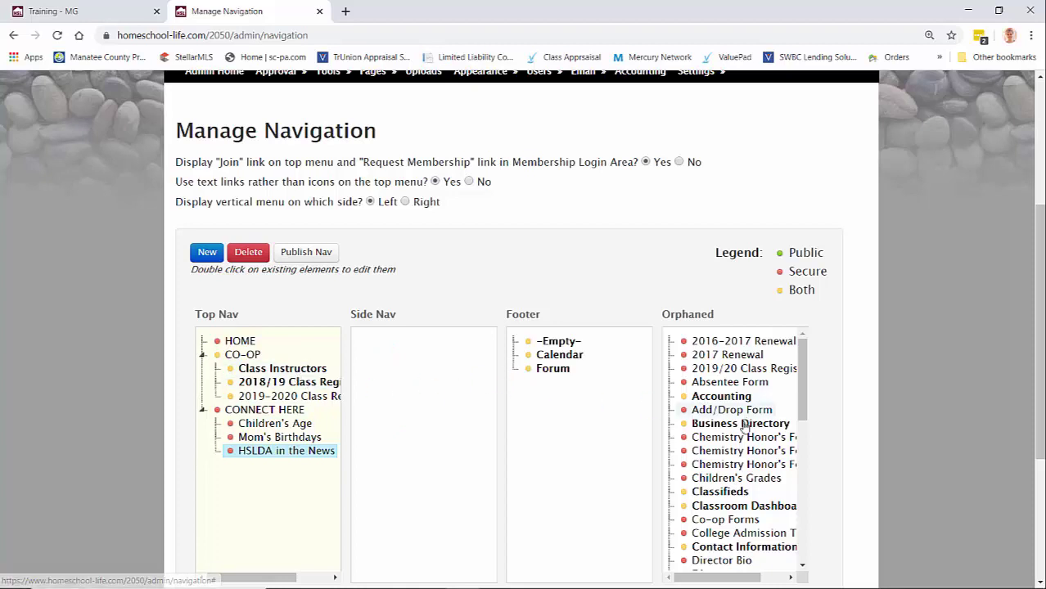
{"action": "scroll", "coordinate": [734, 434], "scroll_direction": "down", "scroll_amount": 10}
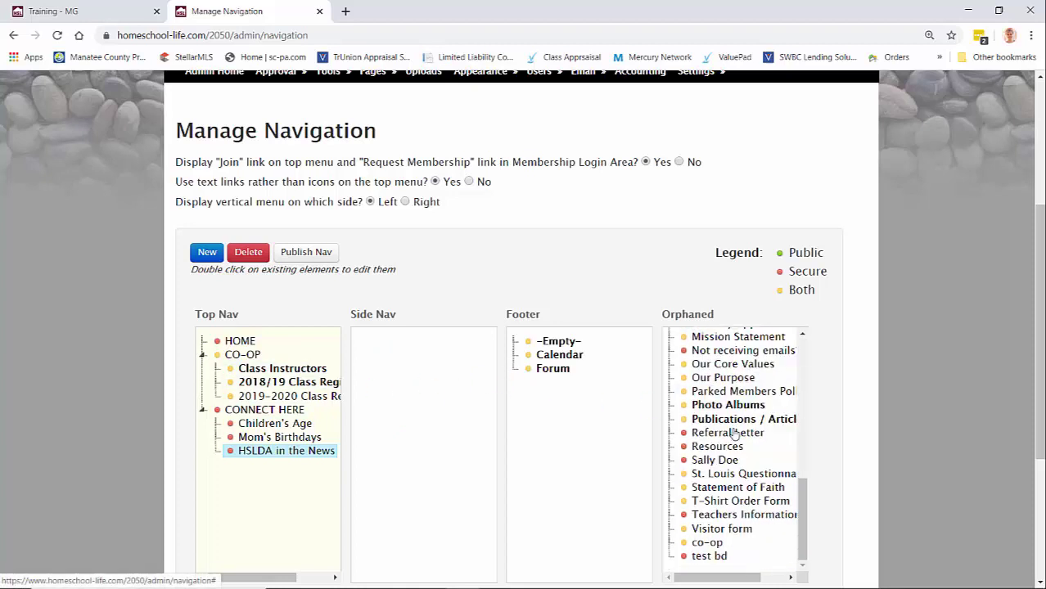
{"action": "left_click", "coordinate": [726, 407]}
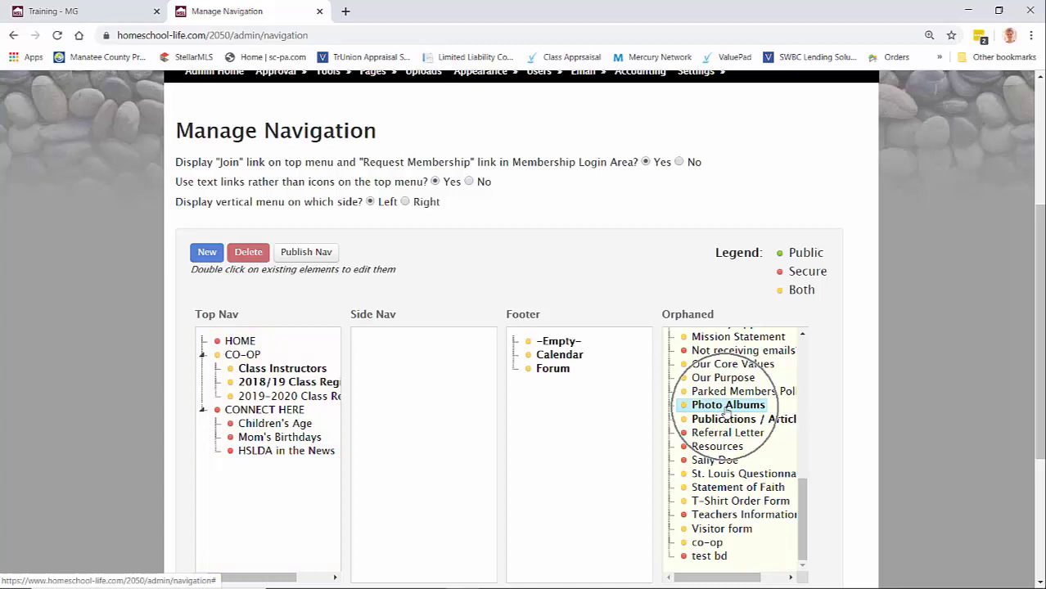
{"action": "left_click_drag", "start_coordinate": [726, 411], "coordinate": [215, 352]}
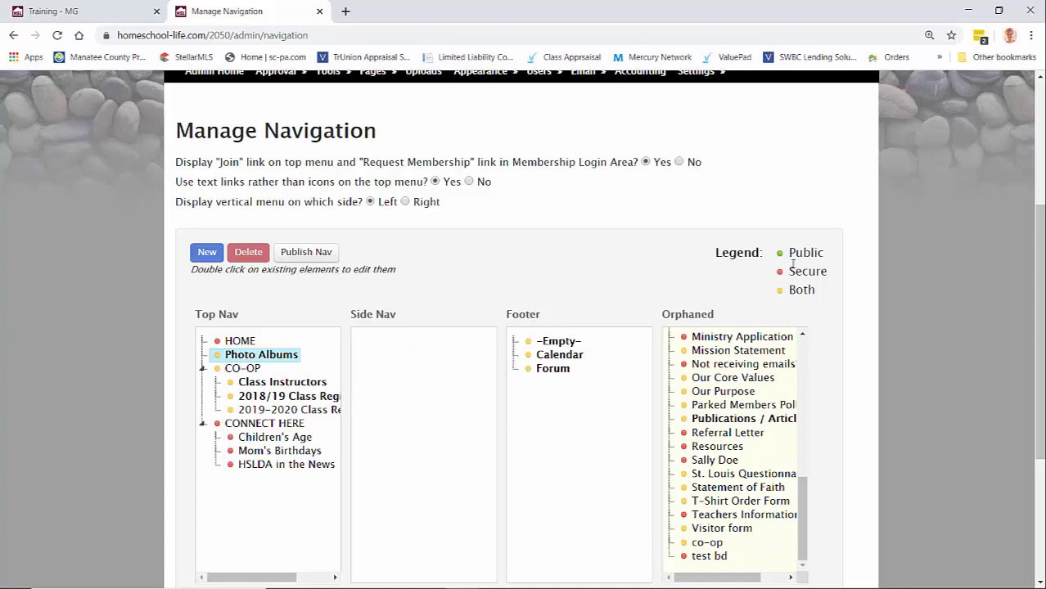
Set the Photo Albums link in the Top Nav to Secure, save it and publish the navigation
{"action": "double_click", "coordinate": [265, 358]}
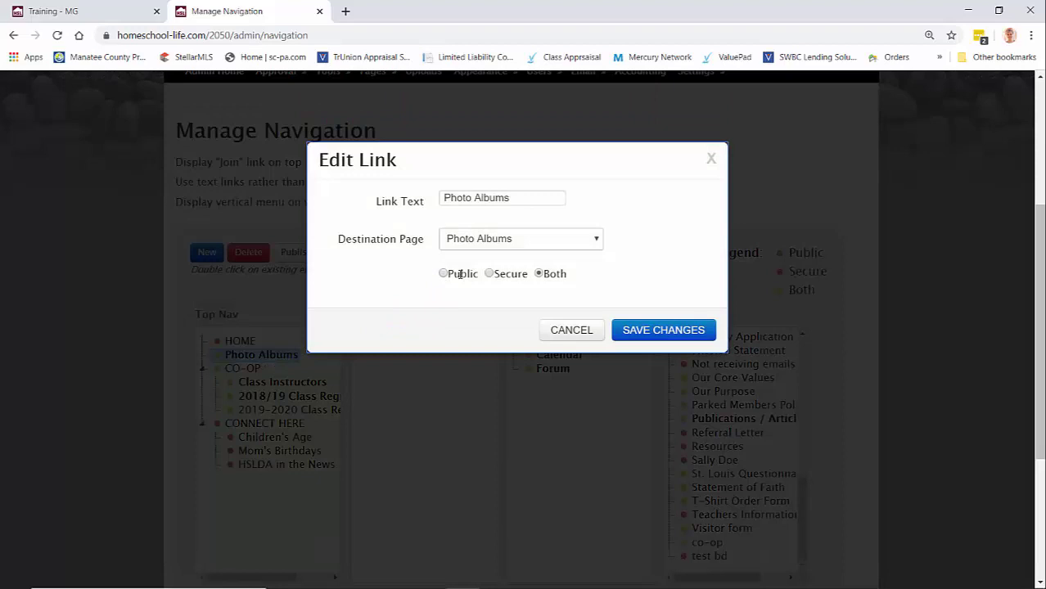
{"action": "left_click", "coordinate": [622, 330]}
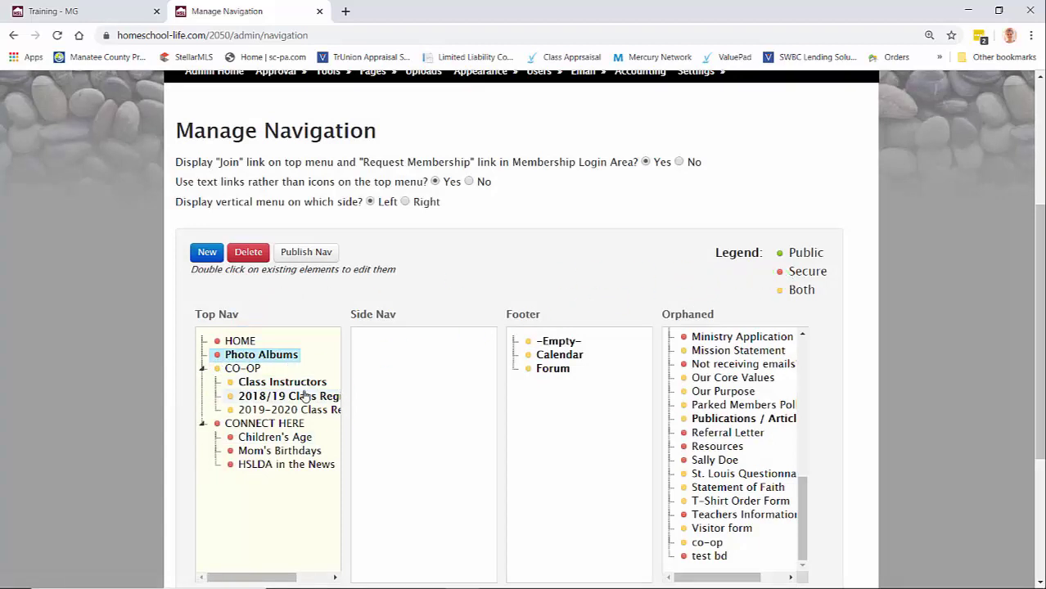
{"action": "left_click", "coordinate": [301, 258]}
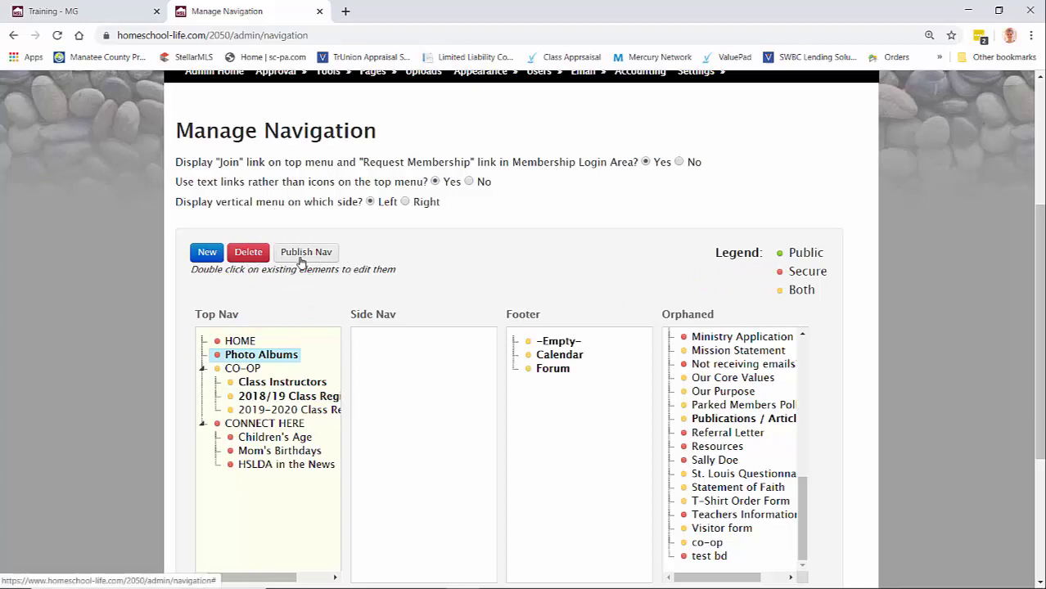
{"action": "left_click", "coordinate": [301, 261]}
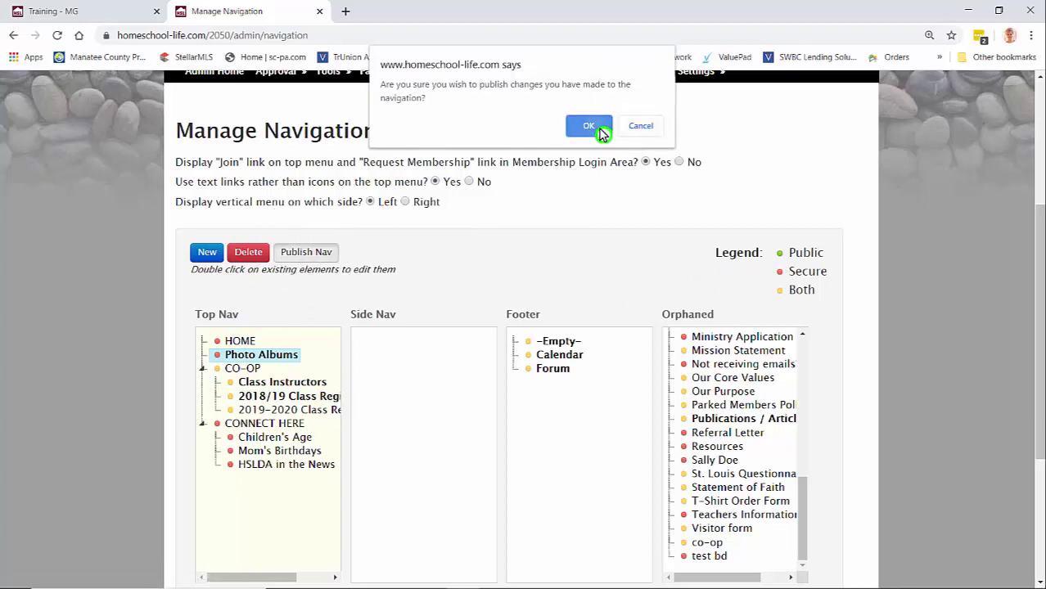
{"action": "left_click", "coordinate": [600, 129]}
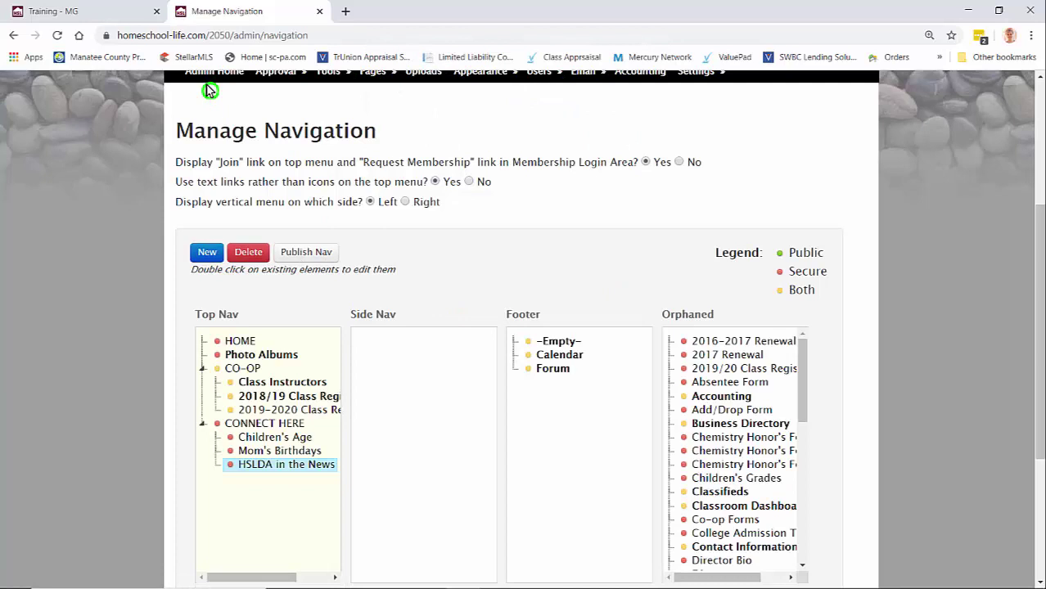
Reload the site's home page and check the Photo Albums page through its new navigation link
{"action": "left_click", "coordinate": [86, 15]}
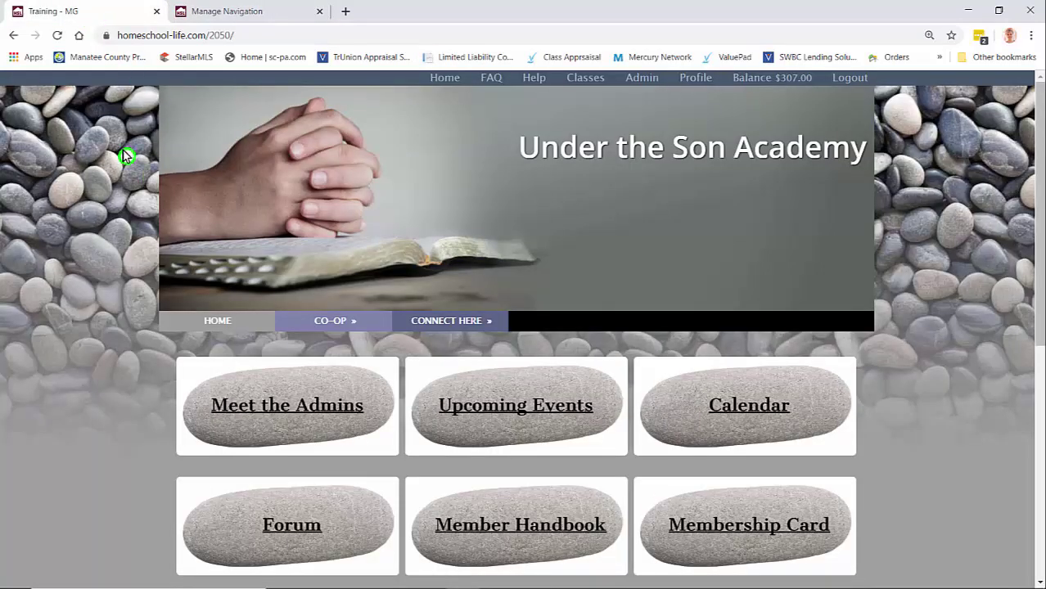
{"action": "left_click", "coordinate": [57, 35]}
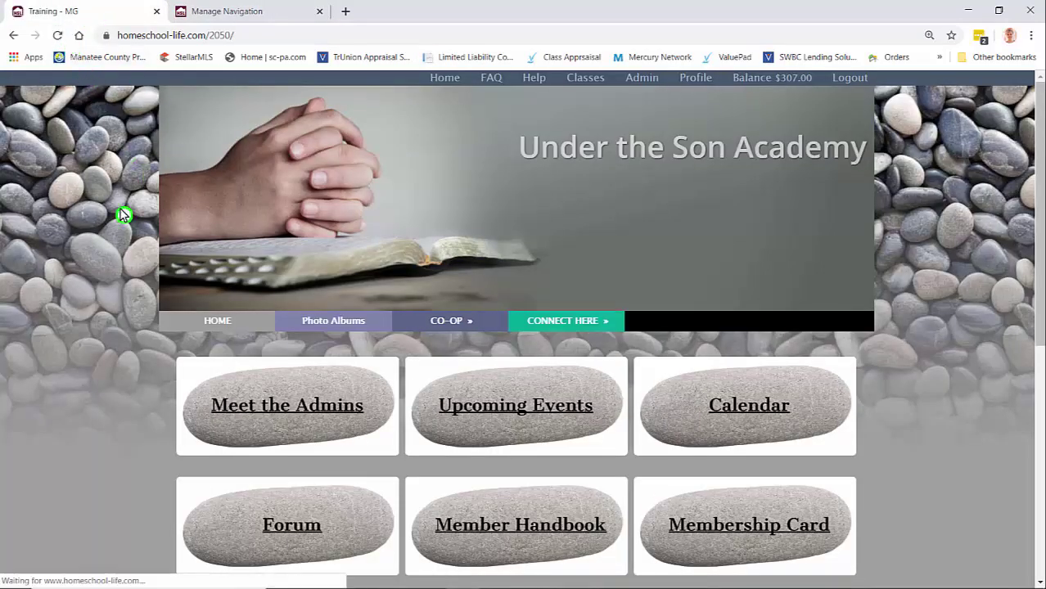
{"action": "left_click", "coordinate": [341, 325]}
{"action": "scroll", "coordinate": [348, 390], "scroll_direction": "down", "scroll_amount": 3}
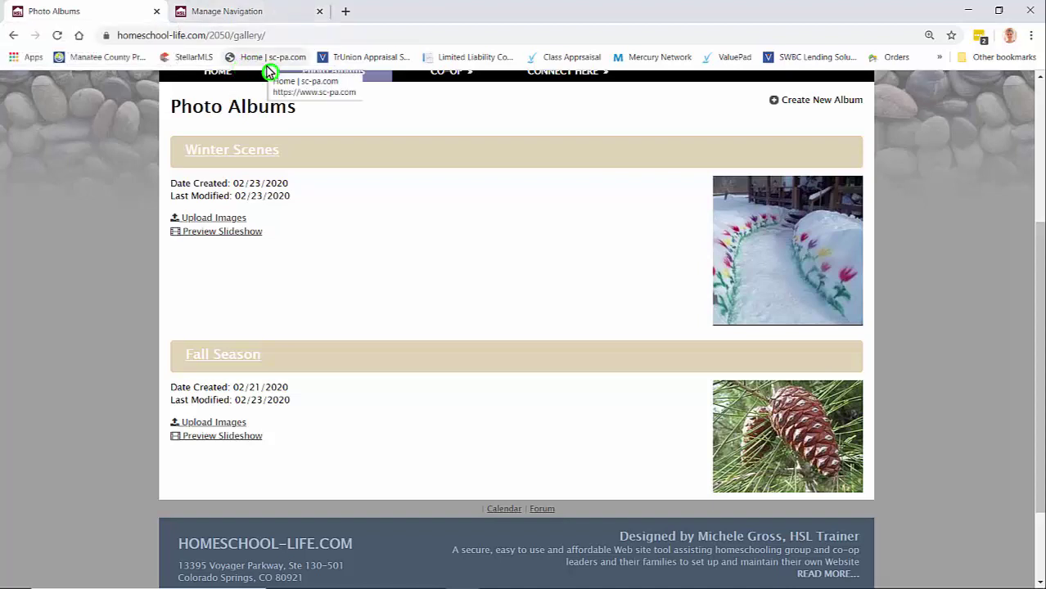
Open the Site Tools configuration and examine whether families may submit Photo Albums images and where notifications are sent
{"action": "left_click", "coordinate": [251, 11]}
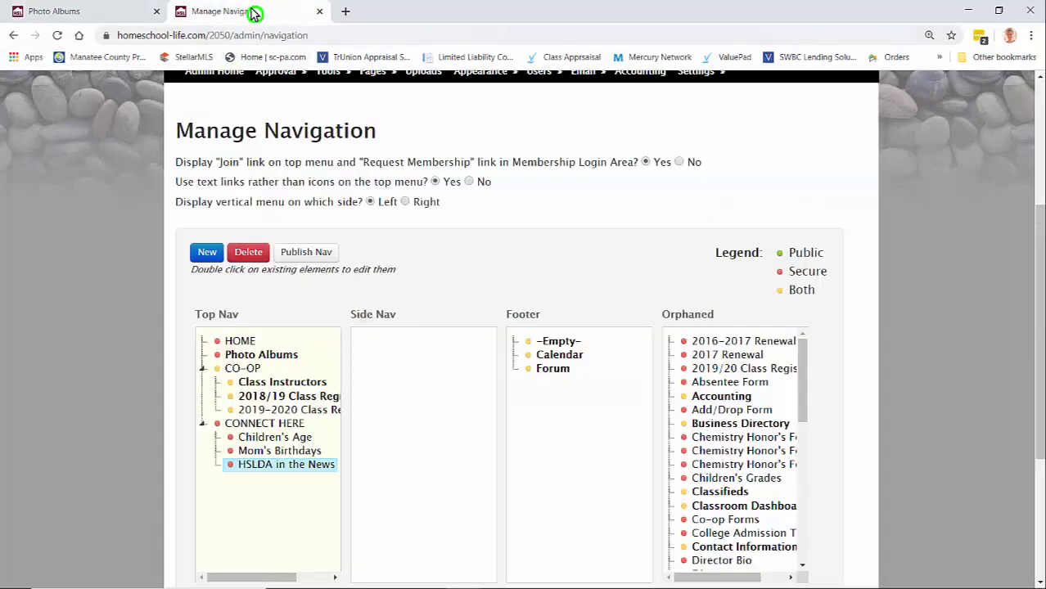
{"action": "scroll", "coordinate": [290, 245], "scroll_direction": "up", "scroll_amount": 3}
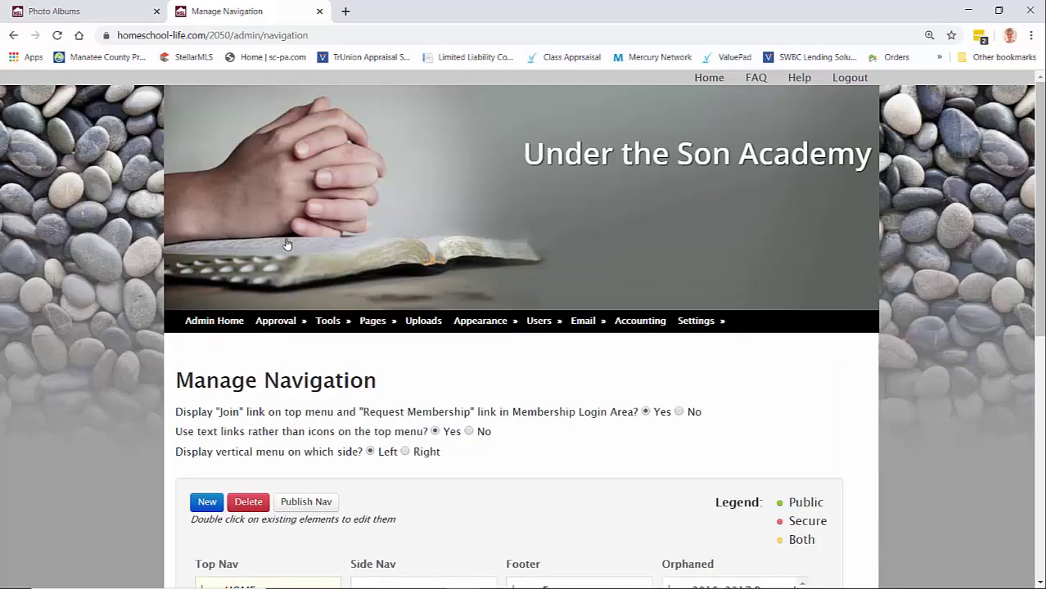
{"action": "mouse_move", "coordinate": [329, 324]}
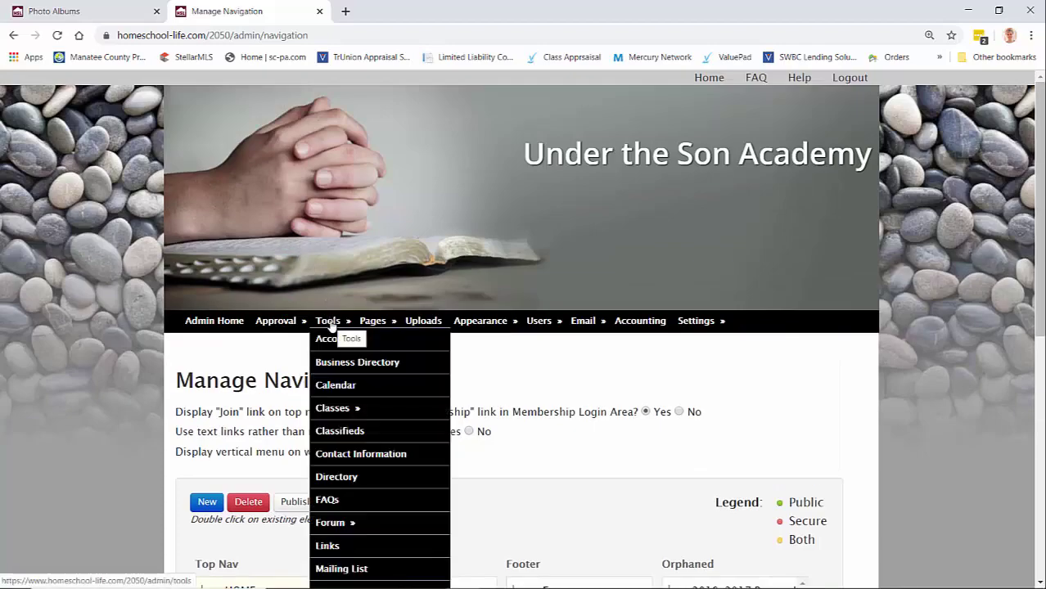
{"action": "scroll", "coordinate": [339, 374], "scroll_direction": "down", "scroll_amount": 3}
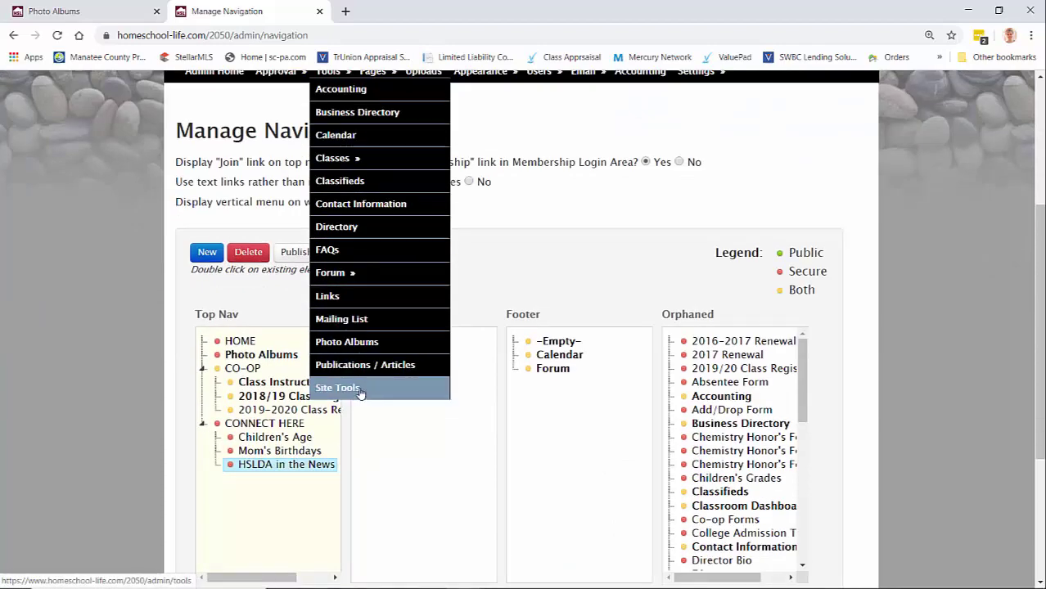
{"action": "left_click", "coordinate": [360, 389]}
{"action": "scroll", "coordinate": [365, 395], "scroll_direction": "down", "scroll_amount": 3}
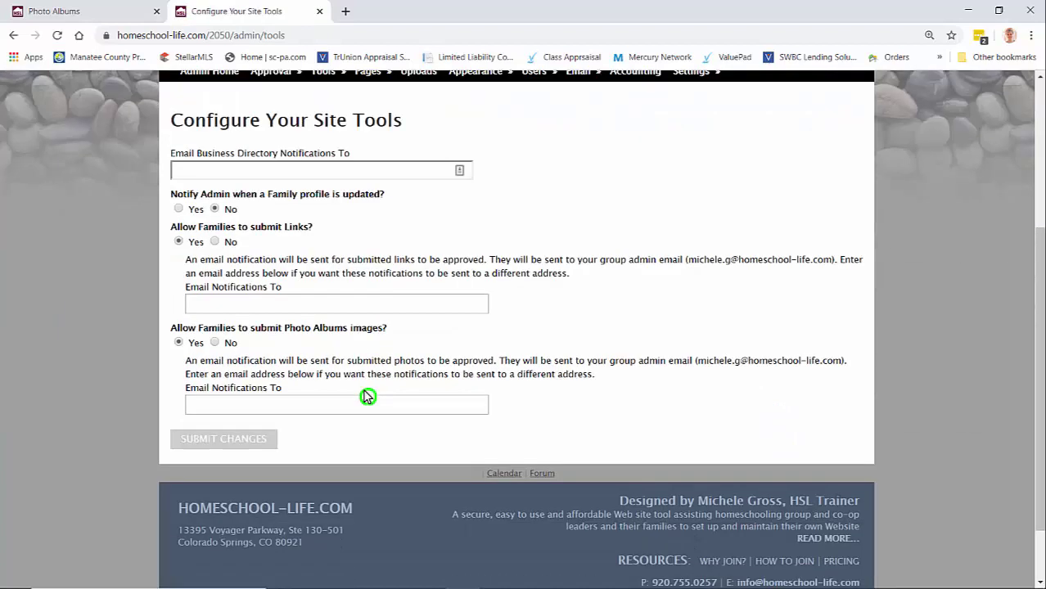
{"action": "left_click_drag", "start_coordinate": [409, 337], "coordinate": [188, 342]}
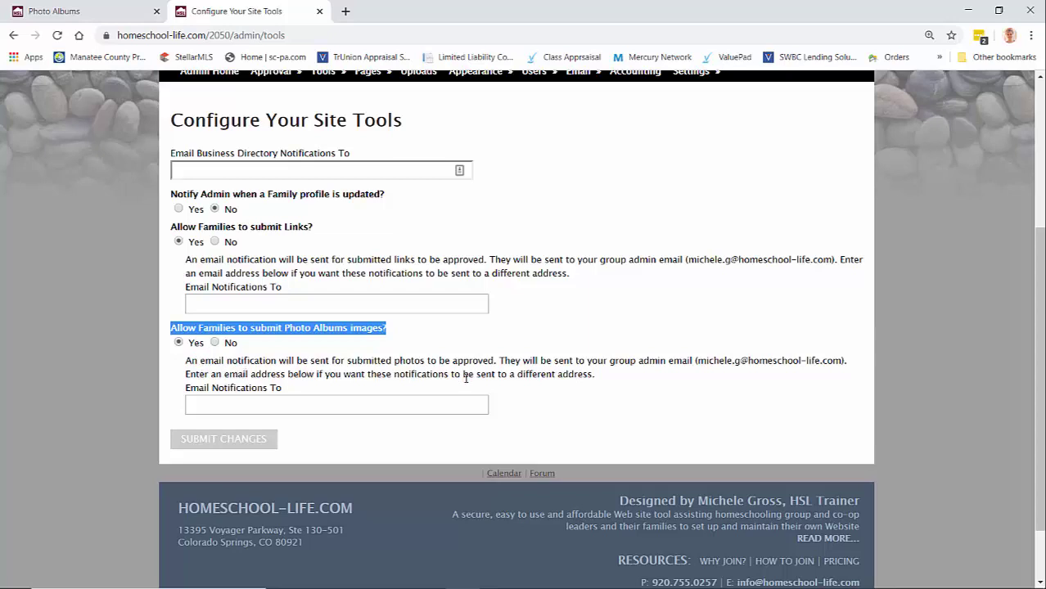
{"action": "left_click", "coordinate": [216, 406]}
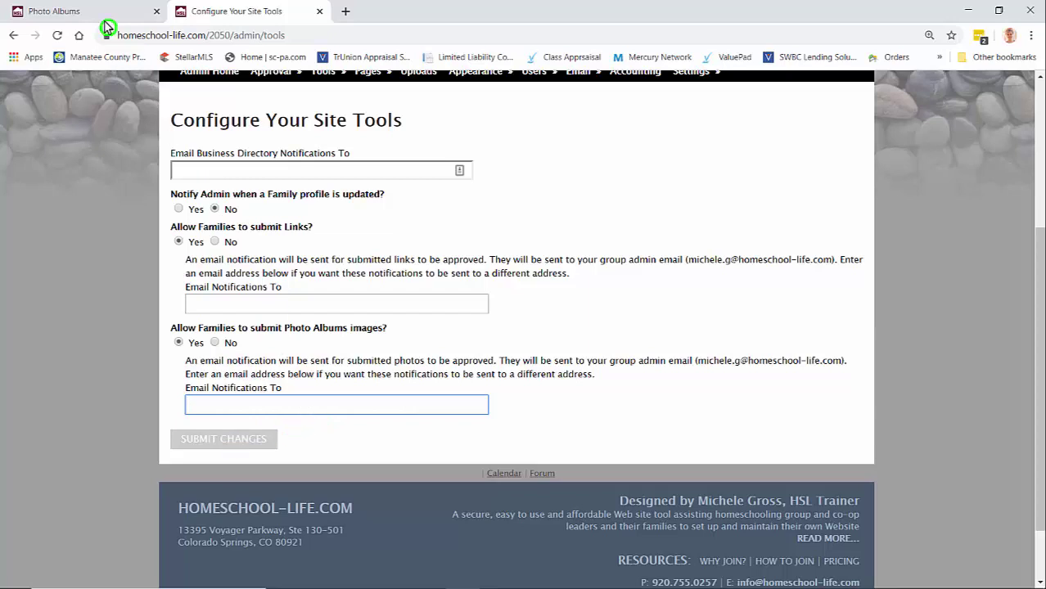
Create a new photo album titled Outings from the family-side Photo Albums page
{"action": "left_click", "coordinate": [54, 11]}
{"action": "scroll", "coordinate": [542, 361], "scroll_direction": "up", "scroll_amount": 3}
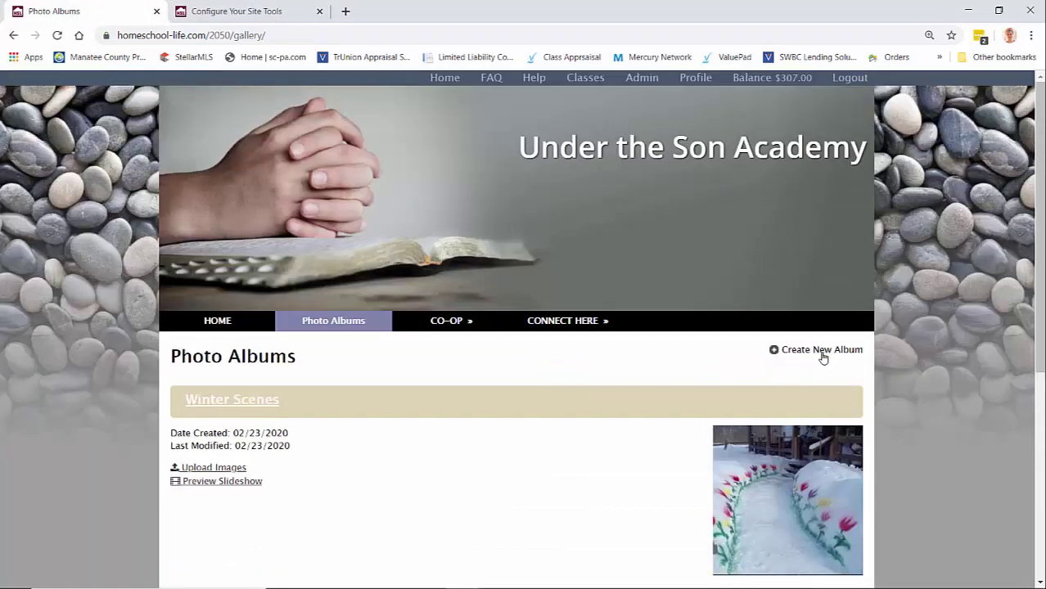
{"action": "left_click", "coordinate": [823, 353]}
{"action": "left_click", "coordinate": [665, 383]}
{"action": "left_click", "coordinate": [260, 434]}
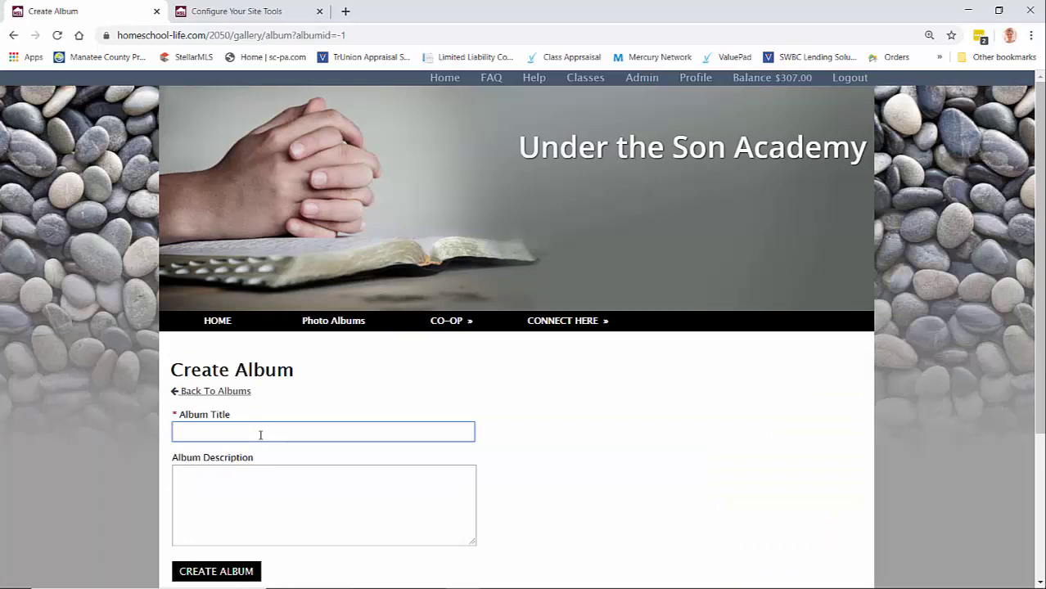
{"action": "left_click", "coordinate": [232, 570]}
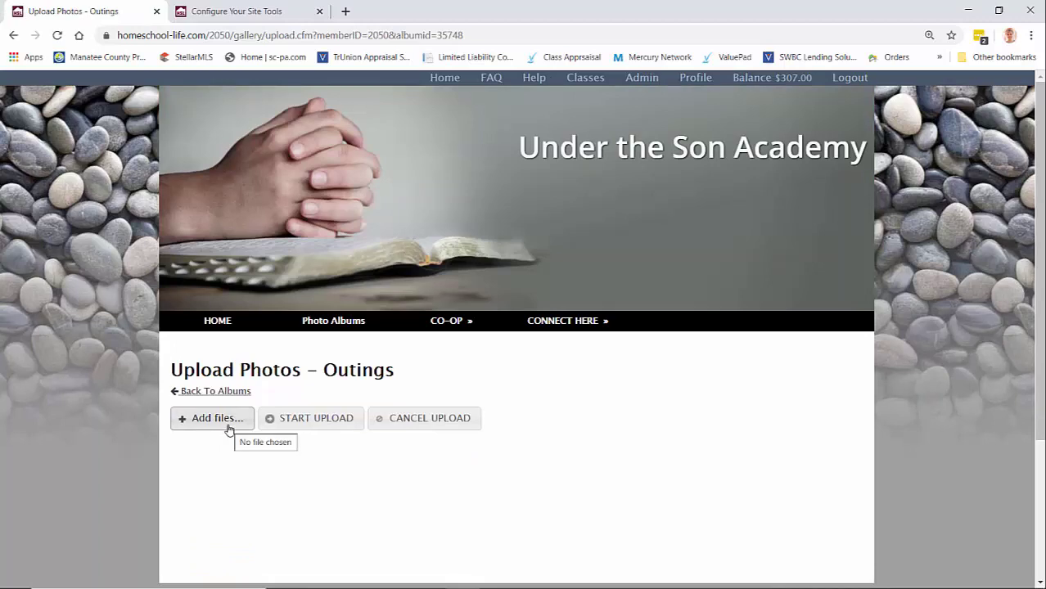
Upload the bible and beach, ladies breakfast and looking scaled photos to the Outings album and view the Photo Albums page
{"action": "left_click", "coordinate": [212, 418]}
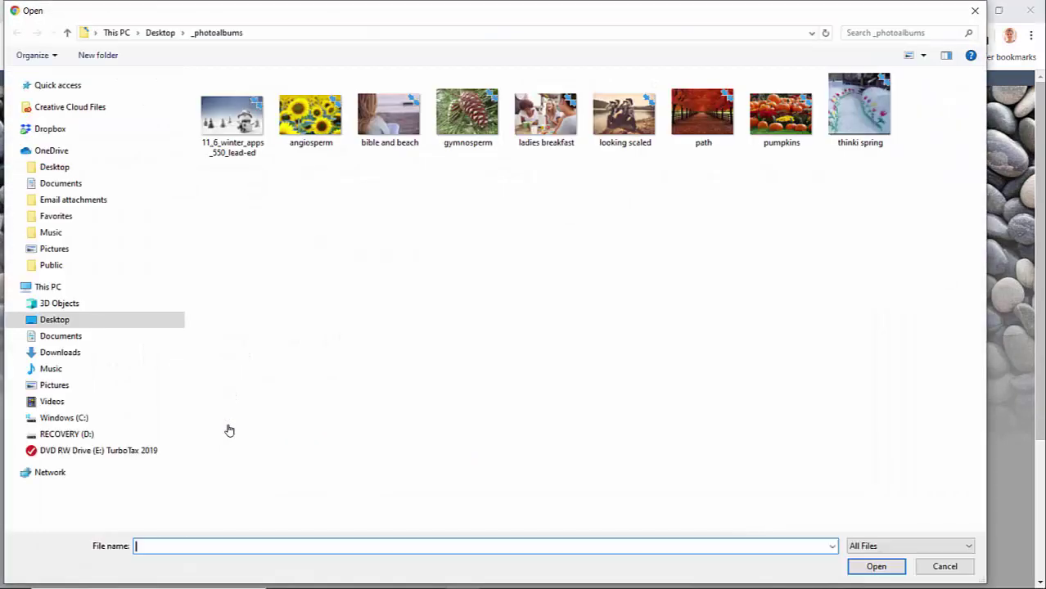
{"action": "left_click", "coordinate": [365, 123]}
{"action": "left_click", "coordinate": [583, 134], "text": "ctrl"}
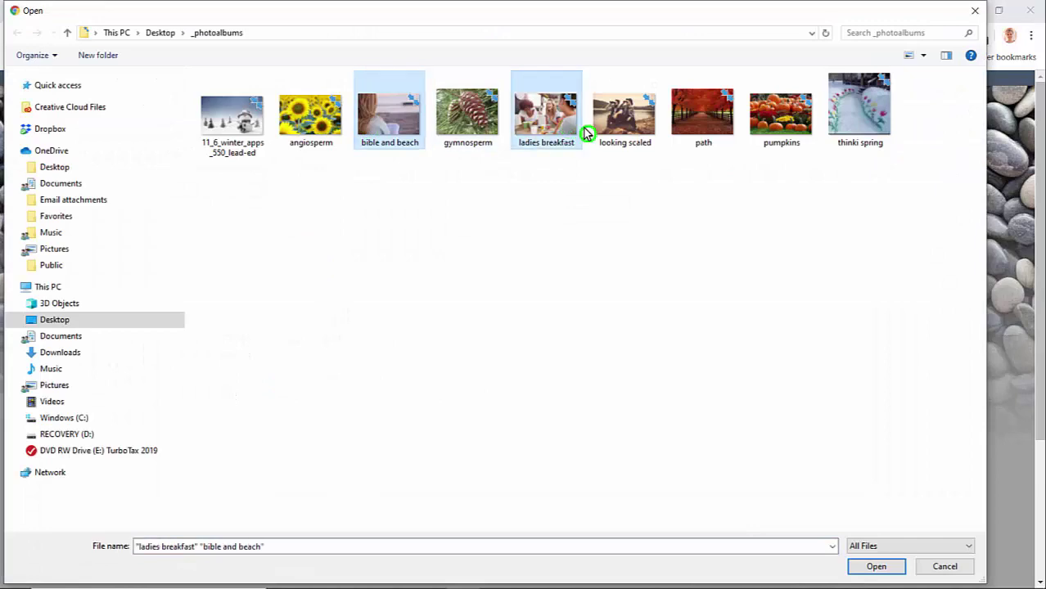
{"action": "left_click", "coordinate": [624, 129], "text": "ctrl"}
{"action": "left_click", "coordinate": [876, 565]}
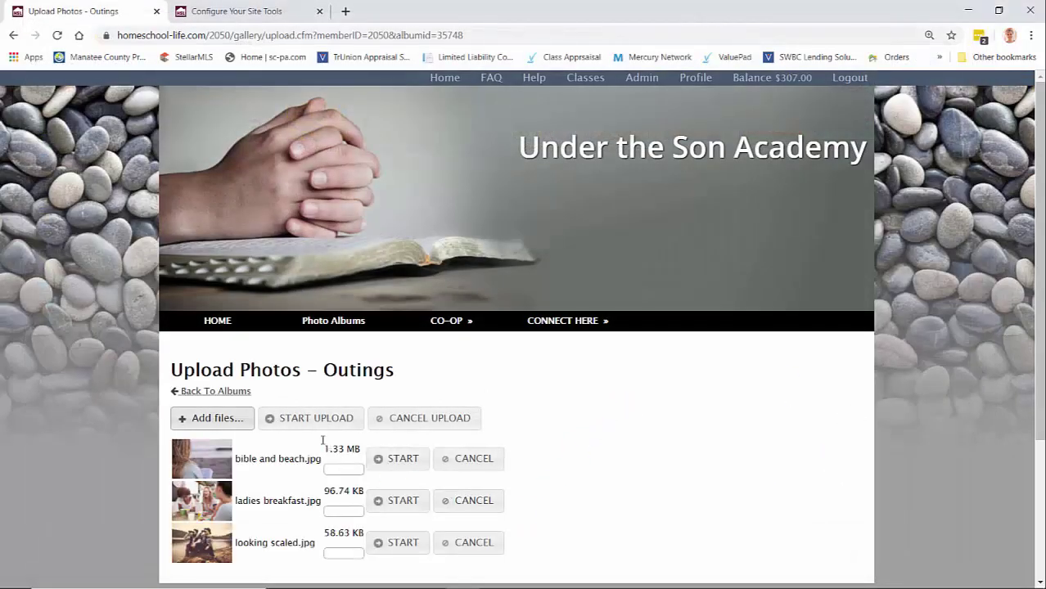
{"action": "left_click", "coordinate": [305, 419]}
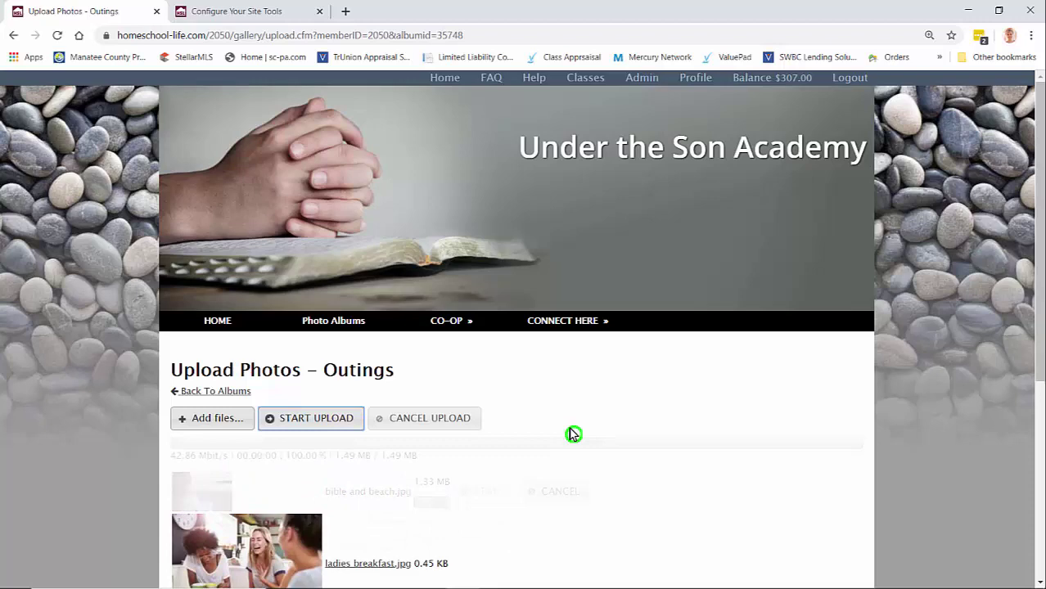
{"action": "left_click", "coordinate": [319, 322]}
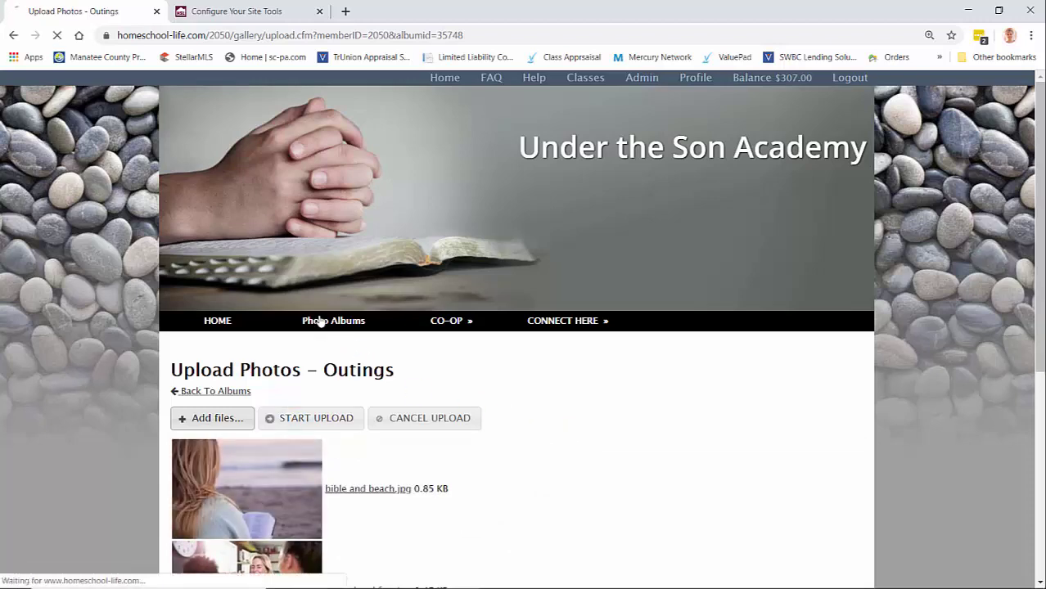
{"action": "scroll", "coordinate": [542, 405], "scroll_direction": "down", "scroll_amount": 3}
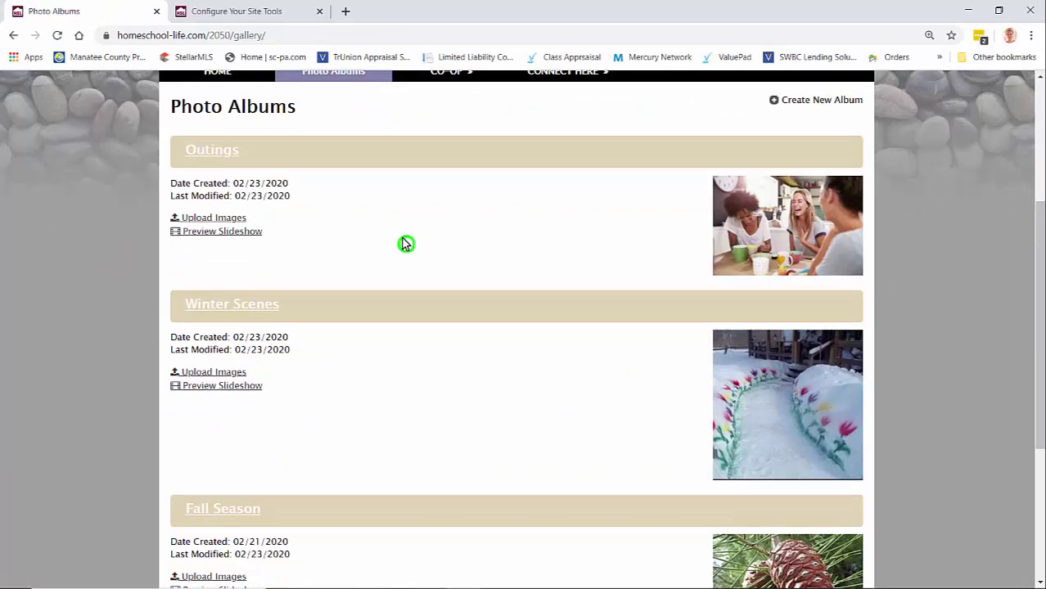
Approve the family-submitted photos waiting for the Outings album in the site admin's Submissions and submit the decisions
{"action": "left_click", "coordinate": [228, 16]}
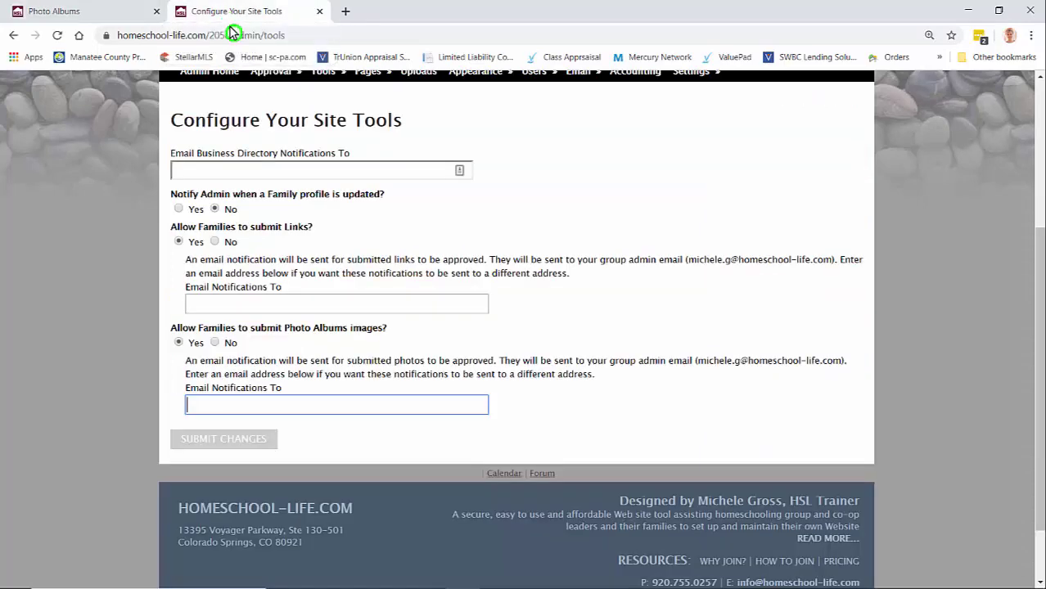
{"action": "scroll", "coordinate": [417, 371], "scroll_direction": "up", "scroll_amount": 3}
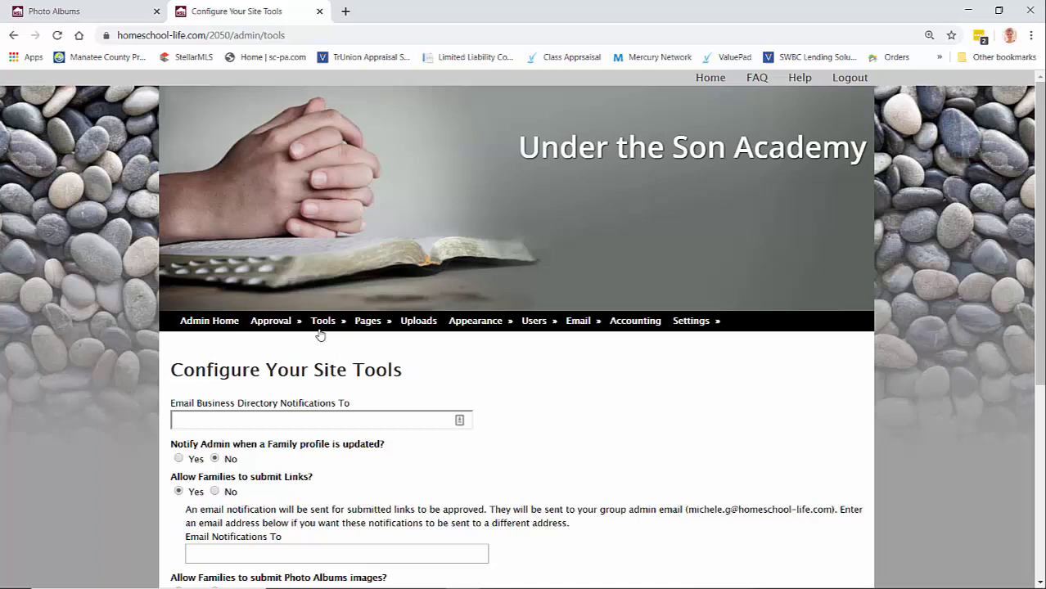
{"action": "mouse_move", "coordinate": [275, 326]}
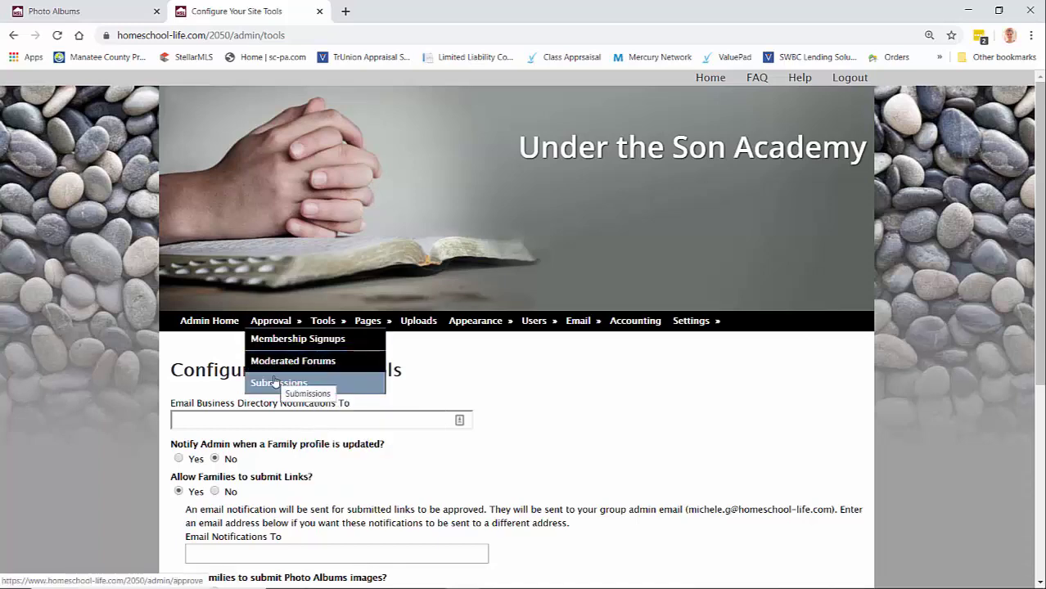
{"action": "left_click", "coordinate": [275, 383]}
{"action": "scroll", "coordinate": [633, 382], "scroll_direction": "down", "scroll_amount": 3}
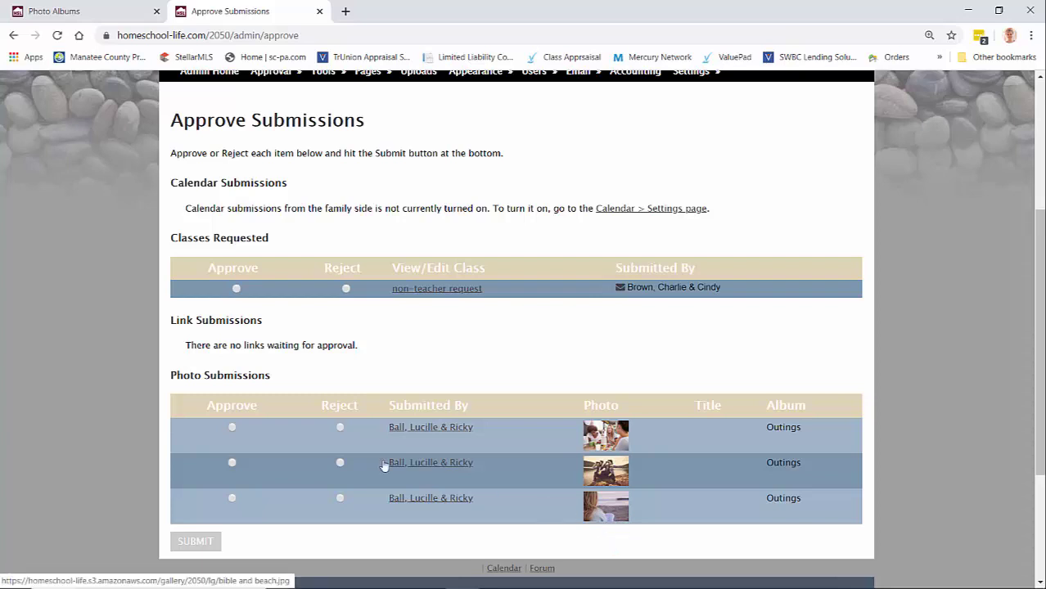
{"action": "left_click", "coordinate": [231, 428]}
{"action": "left_click", "coordinate": [232, 463]}
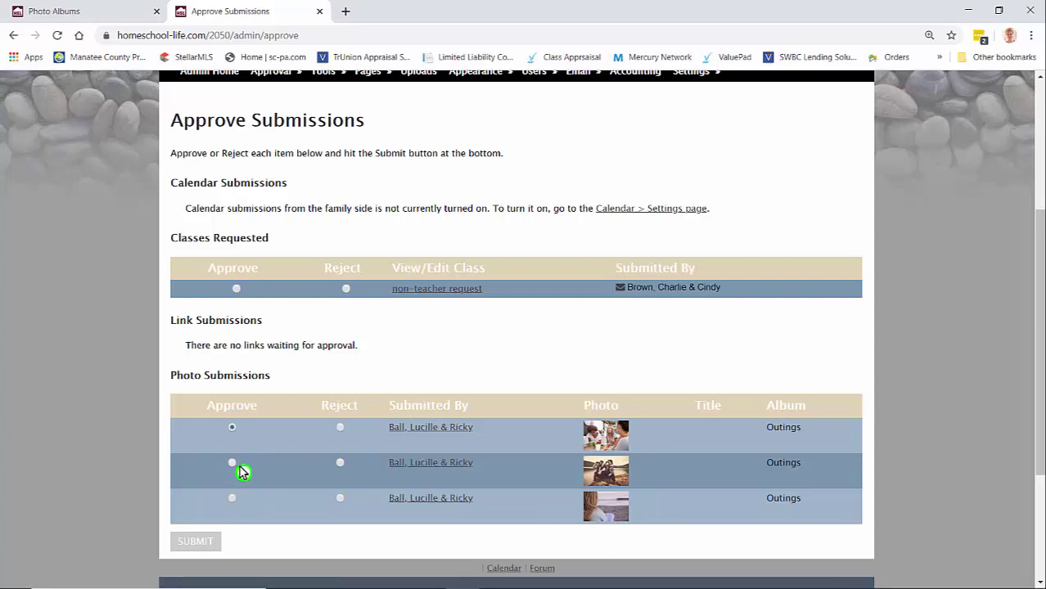
{"action": "left_click", "coordinate": [233, 464]}
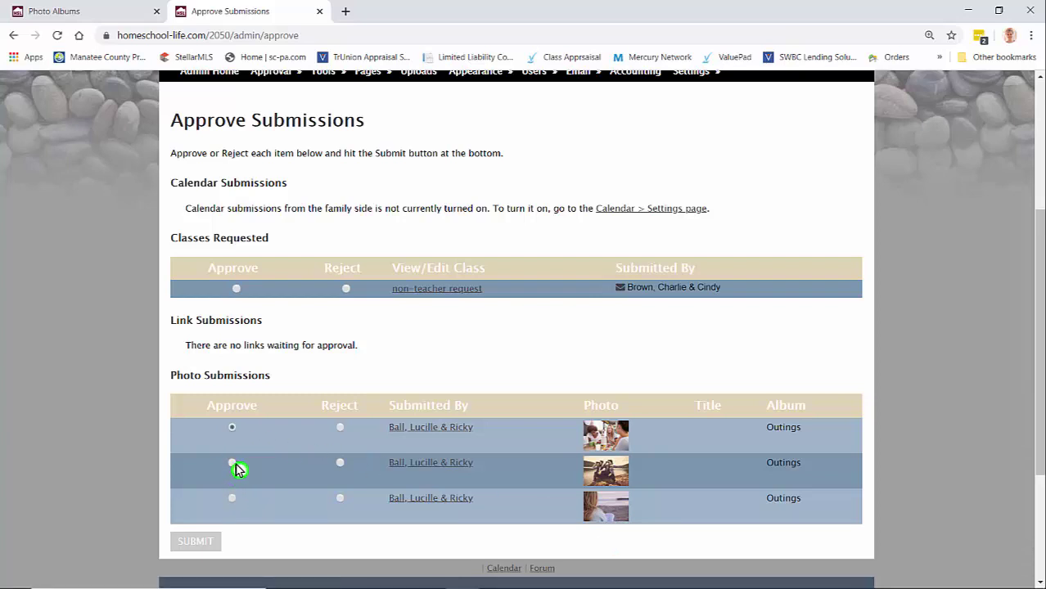
{"action": "left_click", "coordinate": [193, 543]}
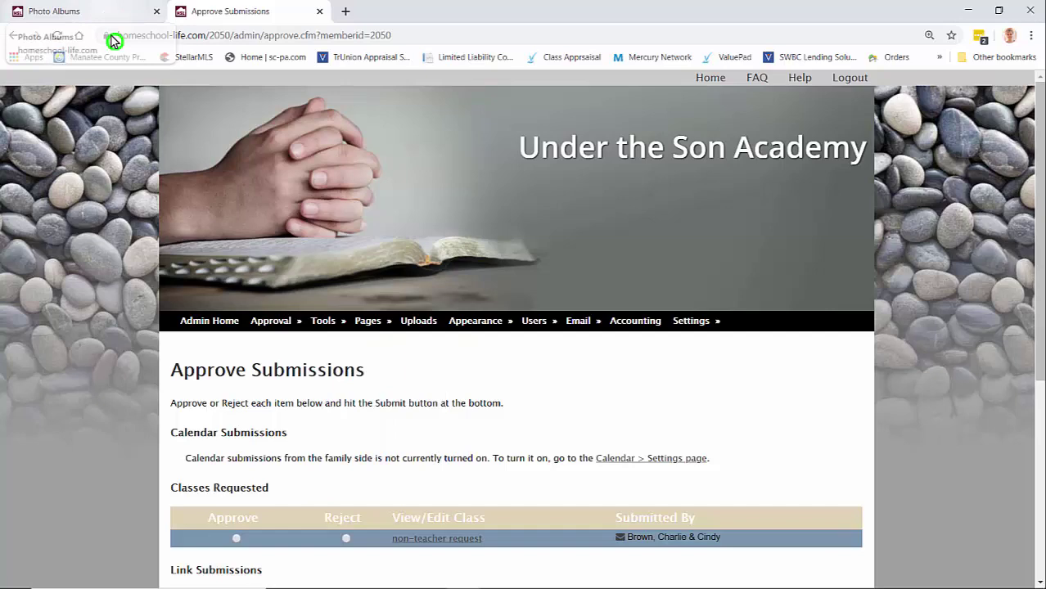
{"action": "mouse_move", "coordinate": [273, 321]}
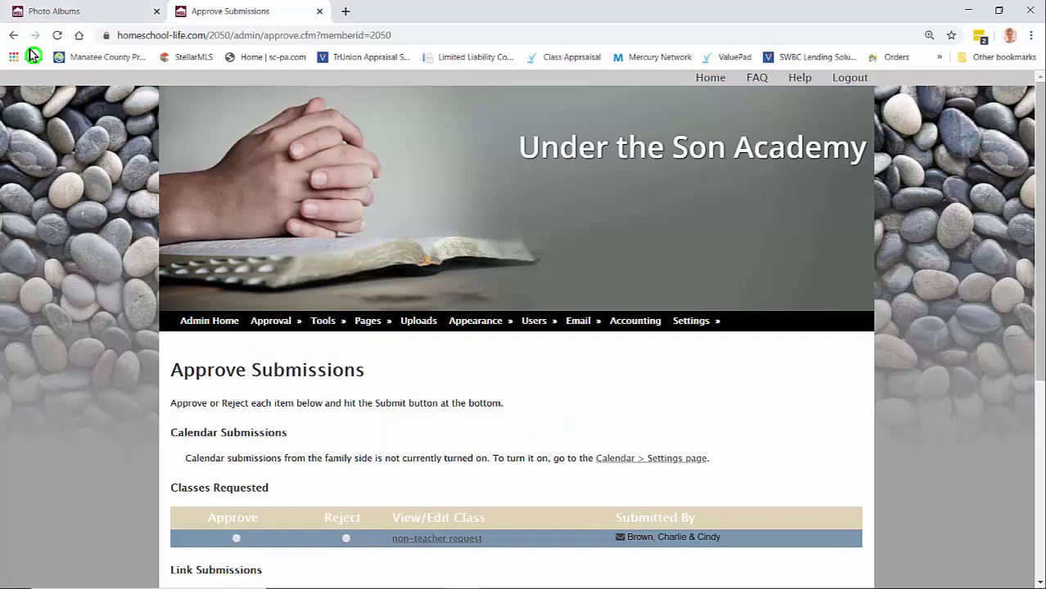
View the family-side Photo Albums page and return to the site's home page
{"action": "left_click", "coordinate": [65, 11]}
{"action": "scroll", "coordinate": [360, 323], "scroll_direction": "up", "scroll_amount": 3}
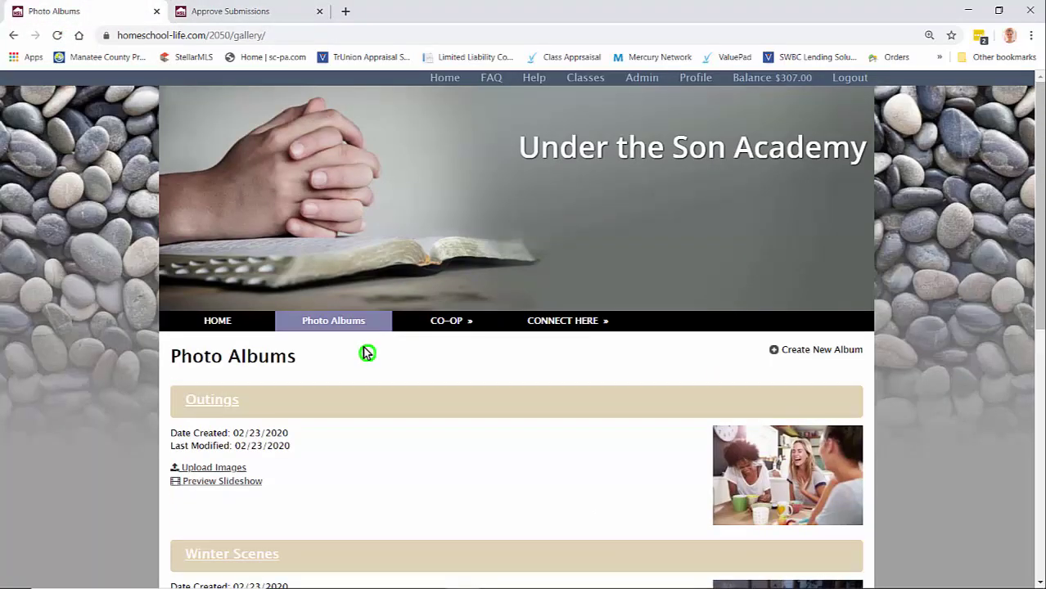
{"action": "left_click", "coordinate": [405, 200]}
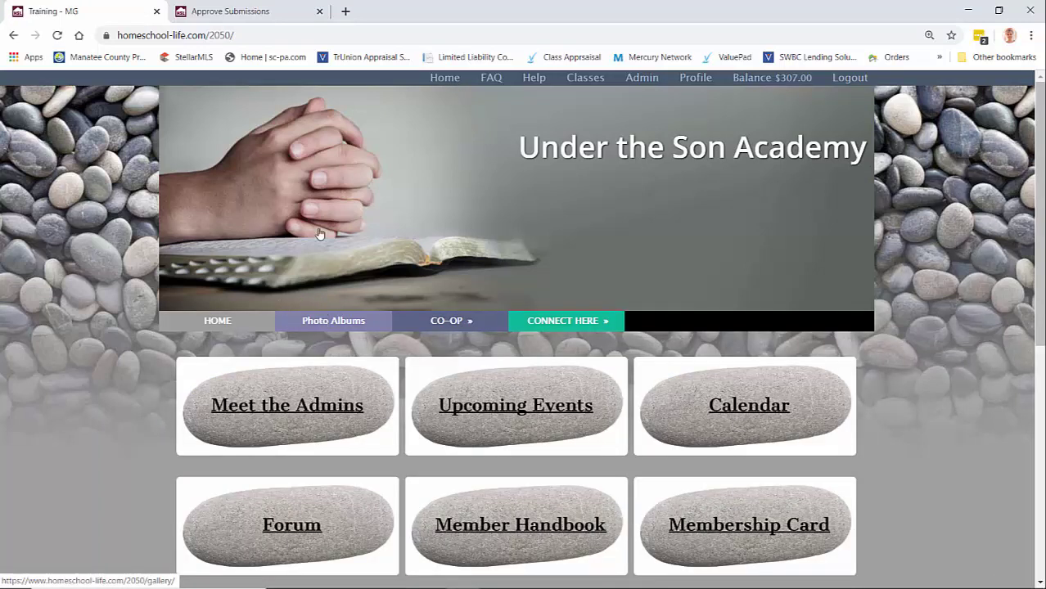
Open the Home Page Designer in the site admin for the Private Home Page
{"action": "left_click", "coordinate": [276, 14]}
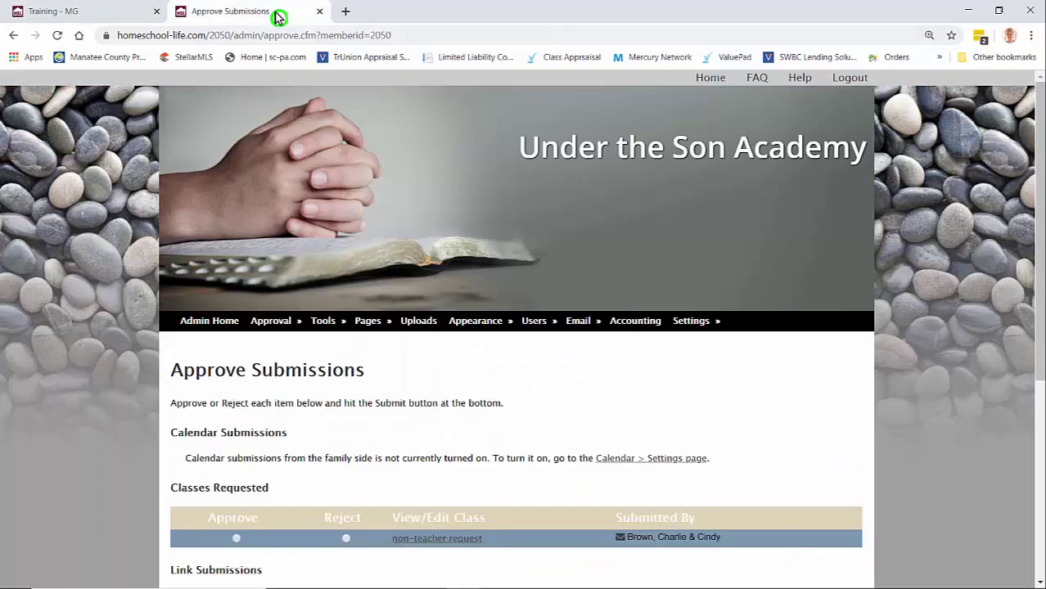
{"action": "mouse_move", "coordinate": [691, 320]}
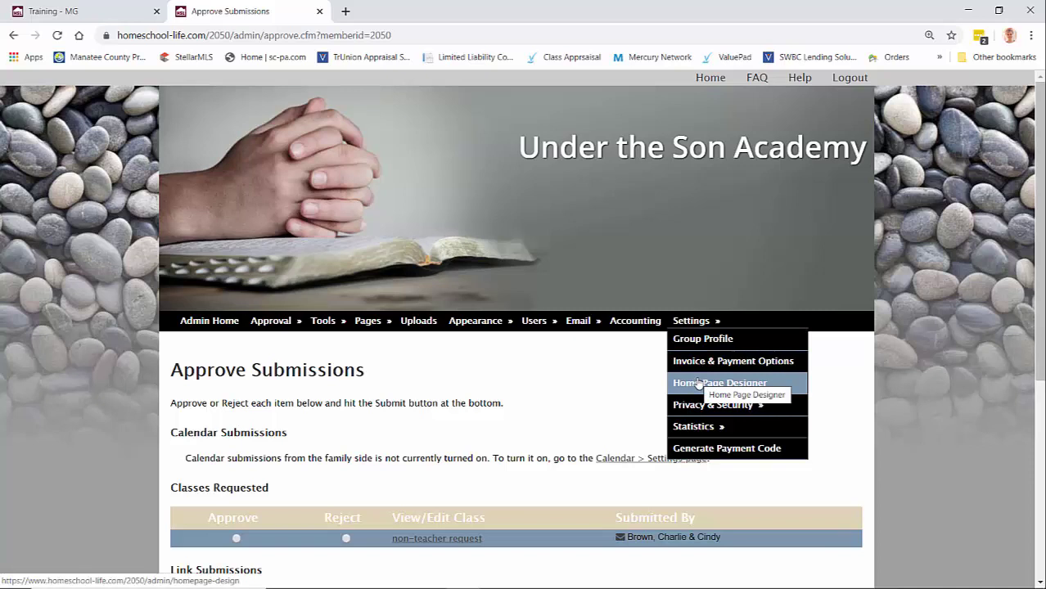
{"action": "mouse_move", "coordinate": [368, 322]}
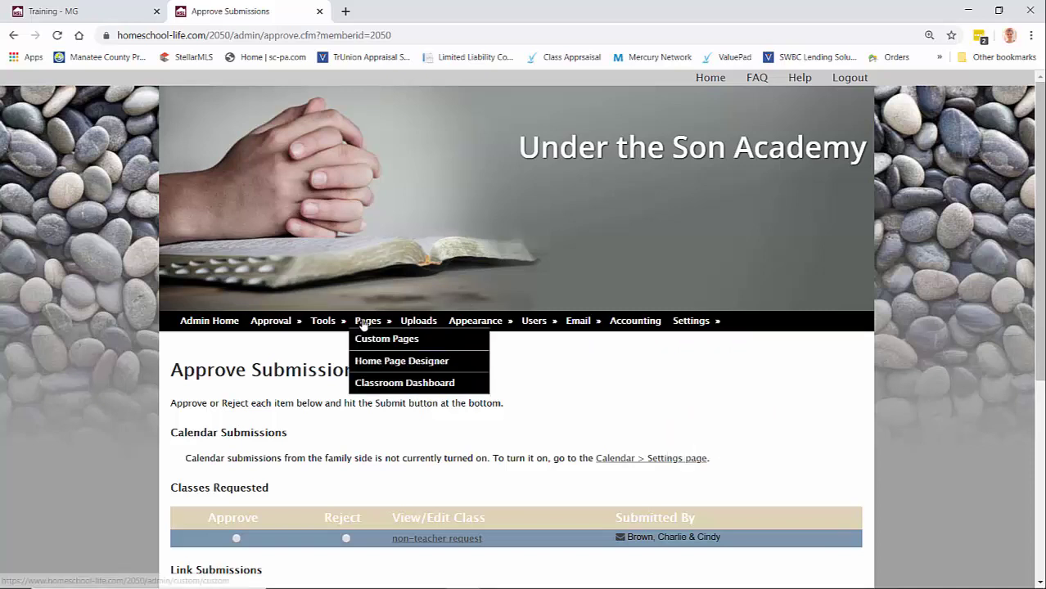
{"action": "left_click", "coordinate": [375, 363]}
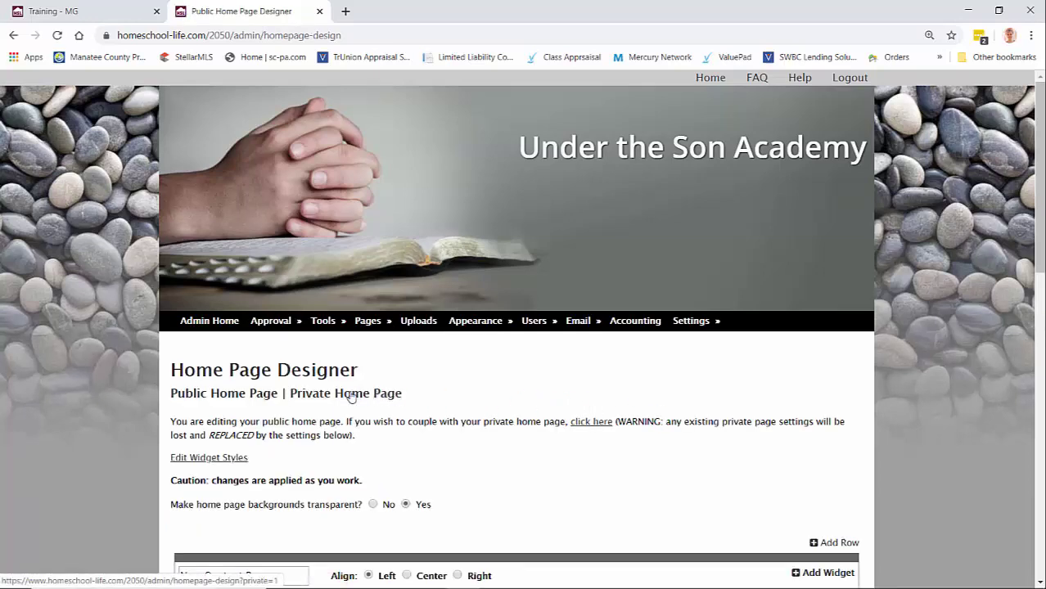
{"action": "left_click", "coordinate": [351, 396]}
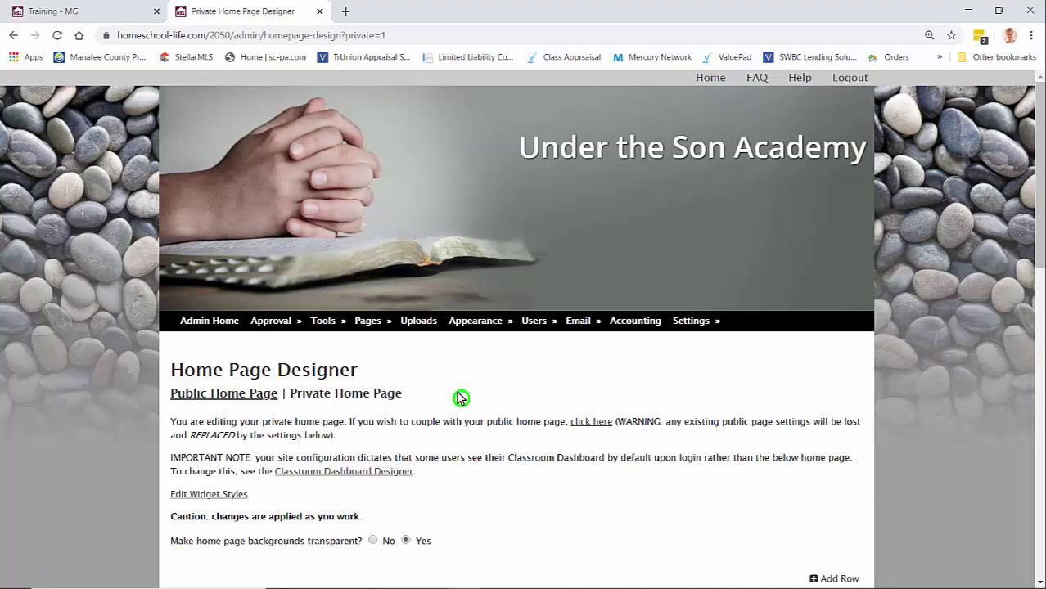
Add a new content row with two widgets above the existing rows and clear both widget titles
{"action": "scroll", "coordinate": [463, 398], "scroll_direction": "down", "scroll_amount": 3}
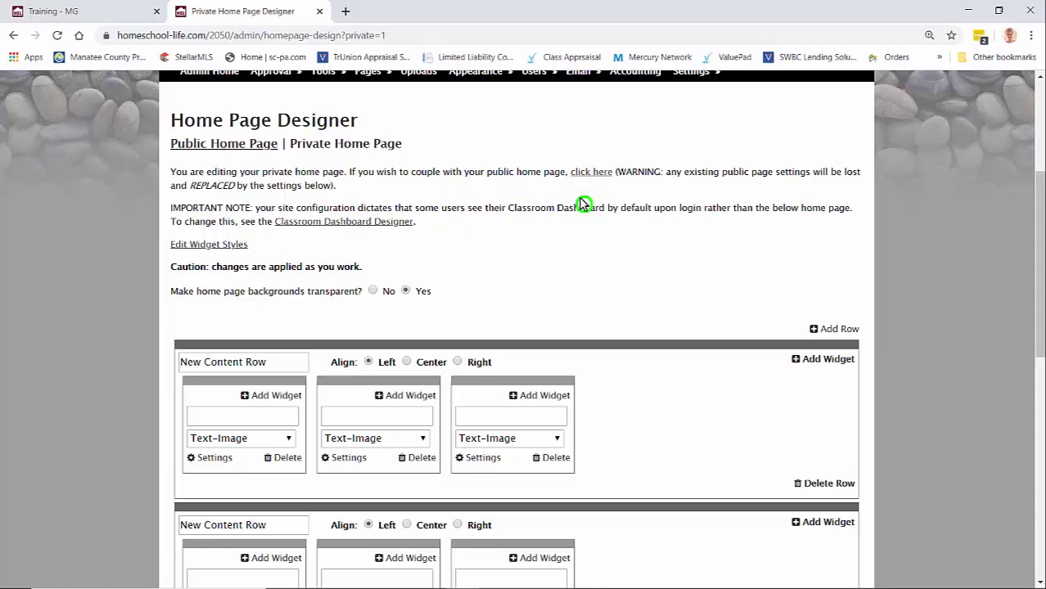
{"action": "left_click", "coordinate": [822, 331]}
{"action": "left_click", "coordinate": [828, 360]}
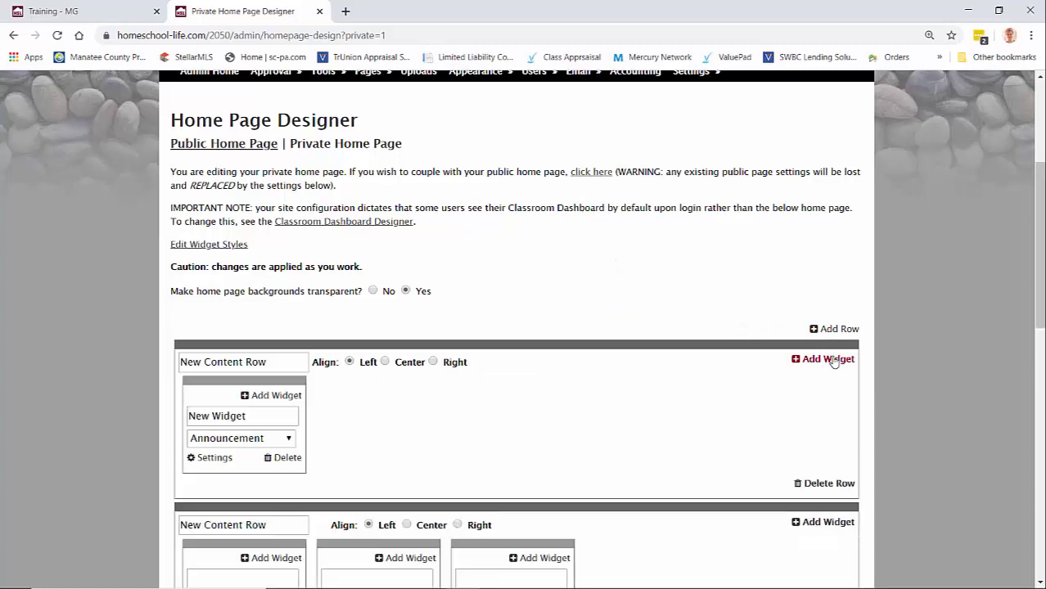
{"action": "left_click", "coordinate": [829, 360]}
{"action": "left_click_drag", "start_coordinate": [277, 415], "coordinate": [159, 410]}
{"action": "key", "text": "BackSpace"}
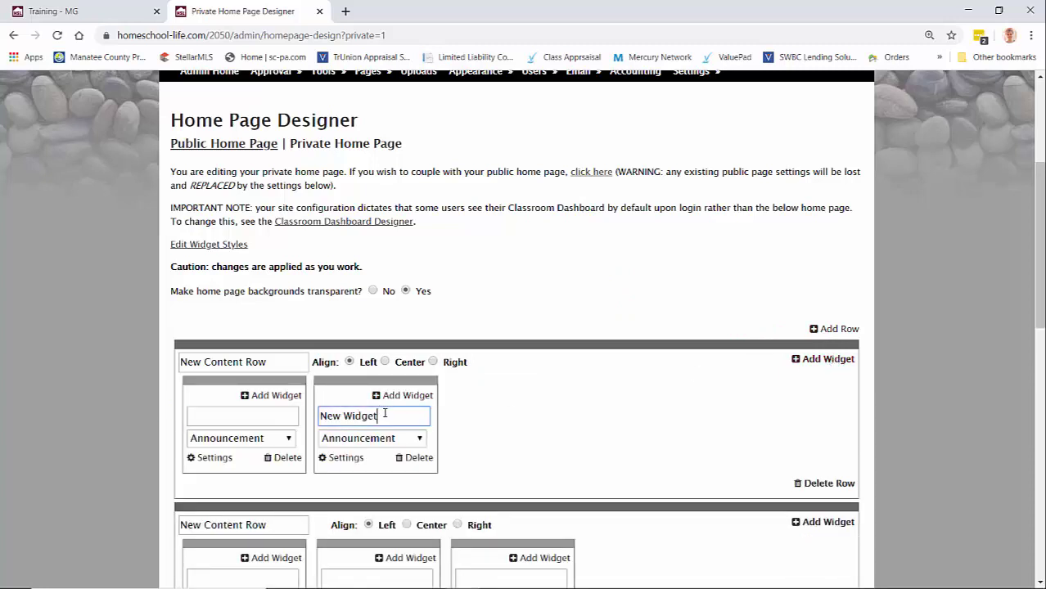
{"action": "left_click_drag", "start_coordinate": [383, 415], "coordinate": [295, 414]}
{"action": "key", "text": "BackSpace"}
Set the type of both widgets in the new row to Photo Album
{"action": "left_click", "coordinate": [288, 440]}
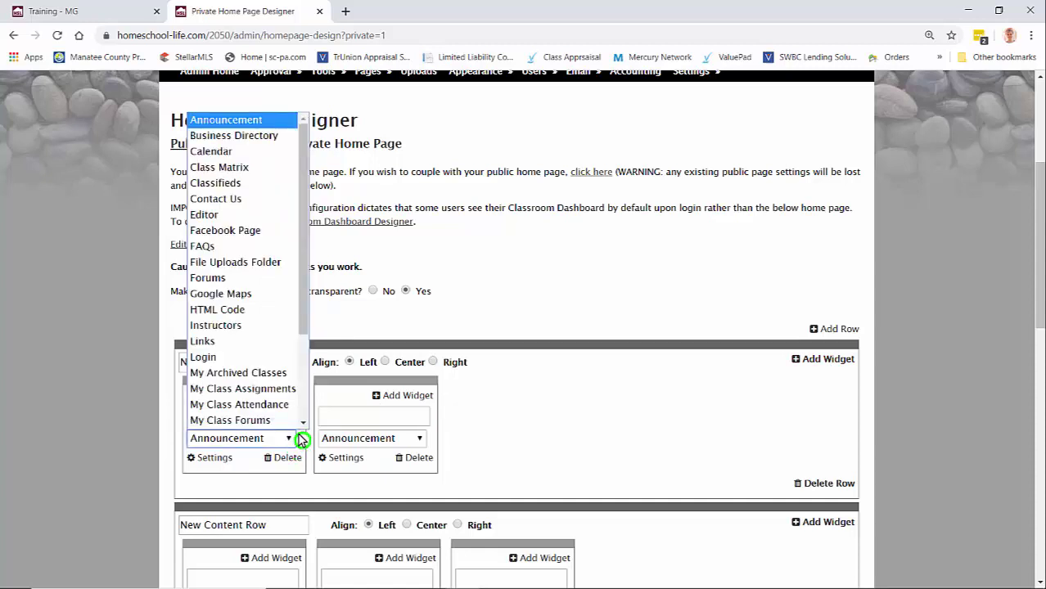
{"action": "scroll", "coordinate": [305, 414], "scroll_direction": "down", "scroll_amount": 4}
{"action": "left_click", "coordinate": [215, 374]}
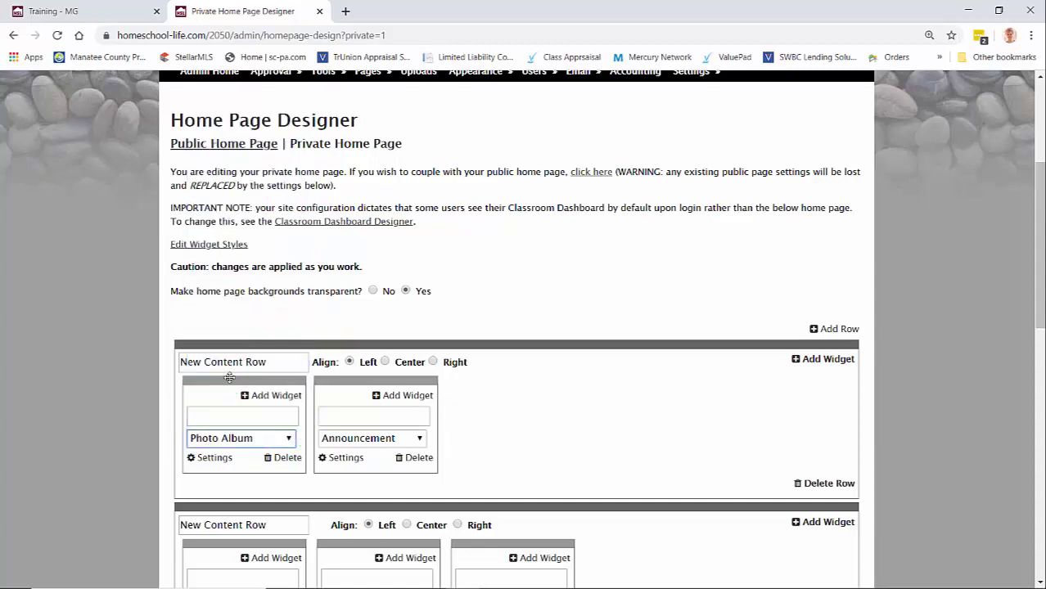
{"action": "left_click", "coordinate": [419, 438]}
{"action": "left_click", "coordinate": [429, 404]}
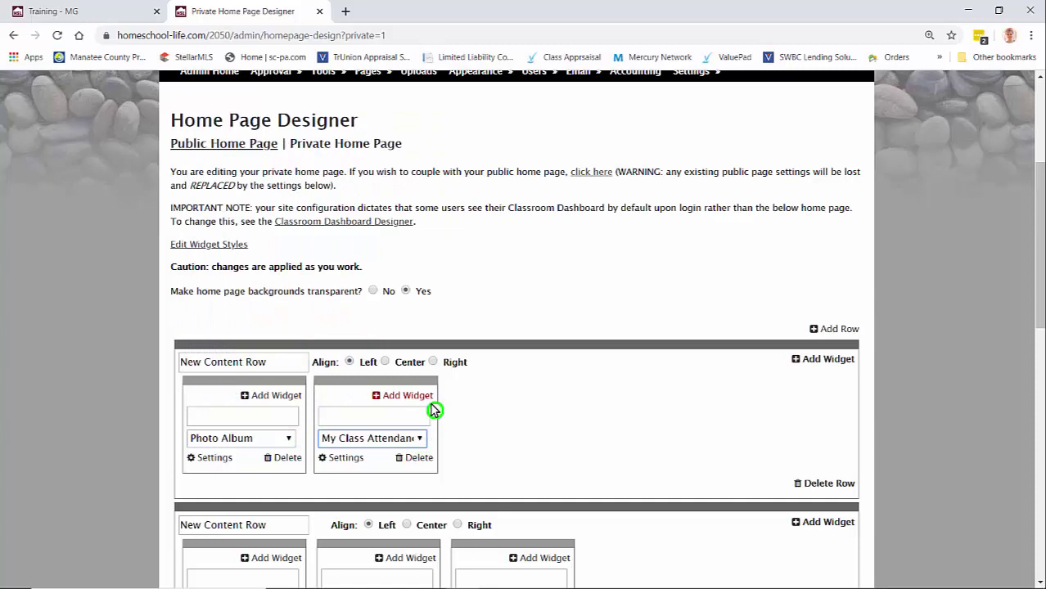
{"action": "left_click", "coordinate": [424, 442]}
{"action": "scroll", "coordinate": [434, 419], "scroll_direction": "down", "scroll_amount": 3}
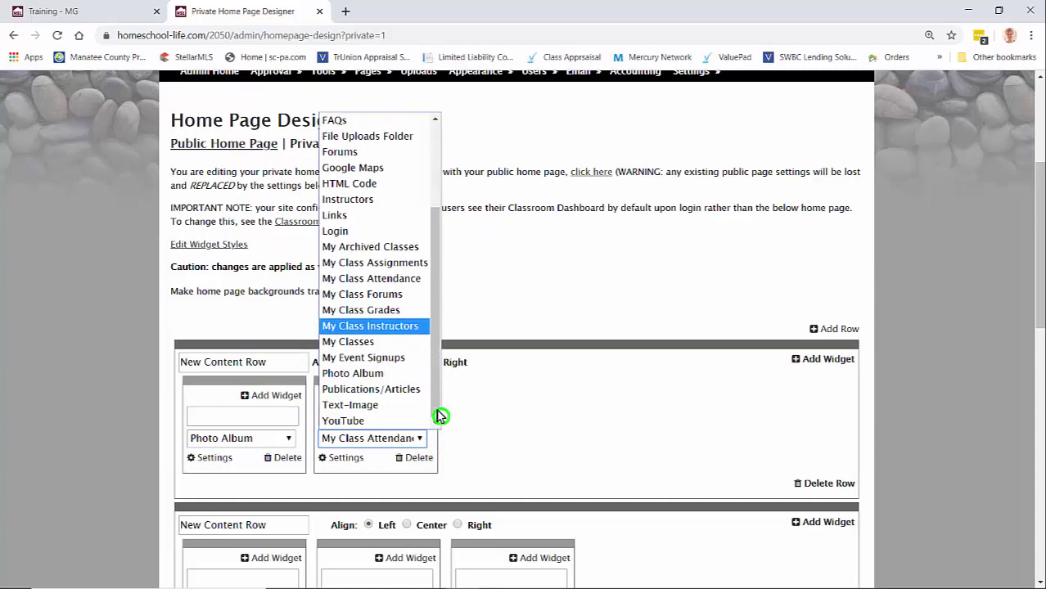
{"action": "left_click", "coordinate": [387, 375]}
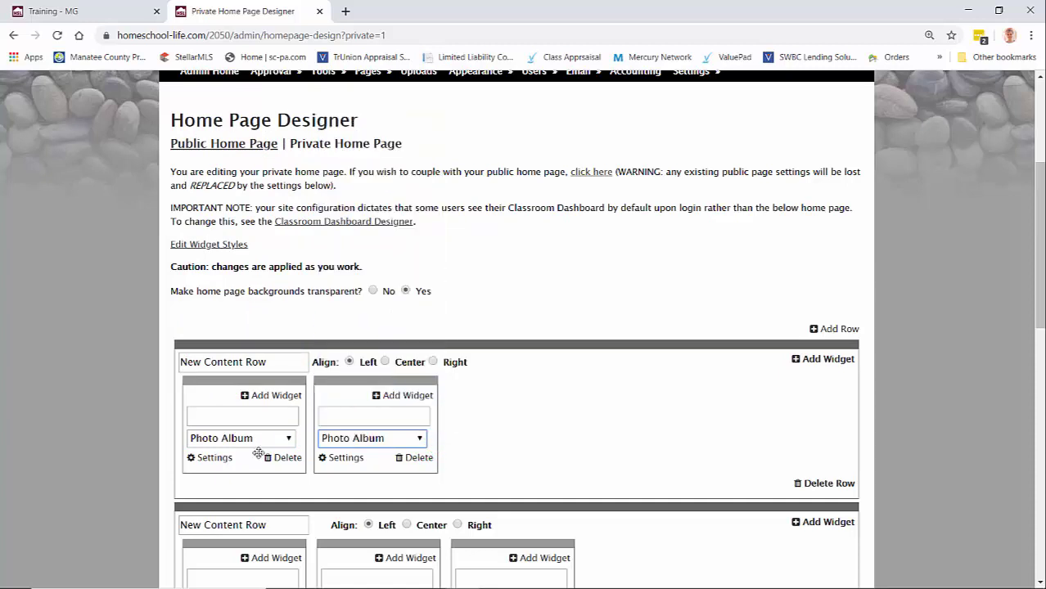
Configure the first Photo Album widget to embed Winter Scenes with Medium autoplay speed and save its settings
{"action": "left_click", "coordinate": [215, 459]}
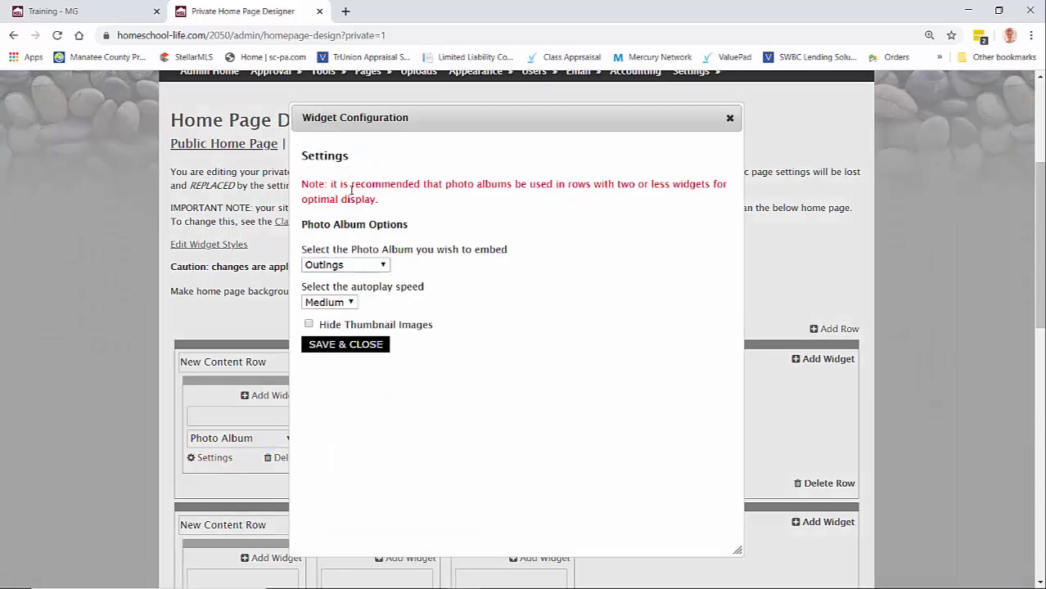
{"action": "left_click", "coordinate": [446, 202]}
{"action": "left_click", "coordinate": [381, 266]}
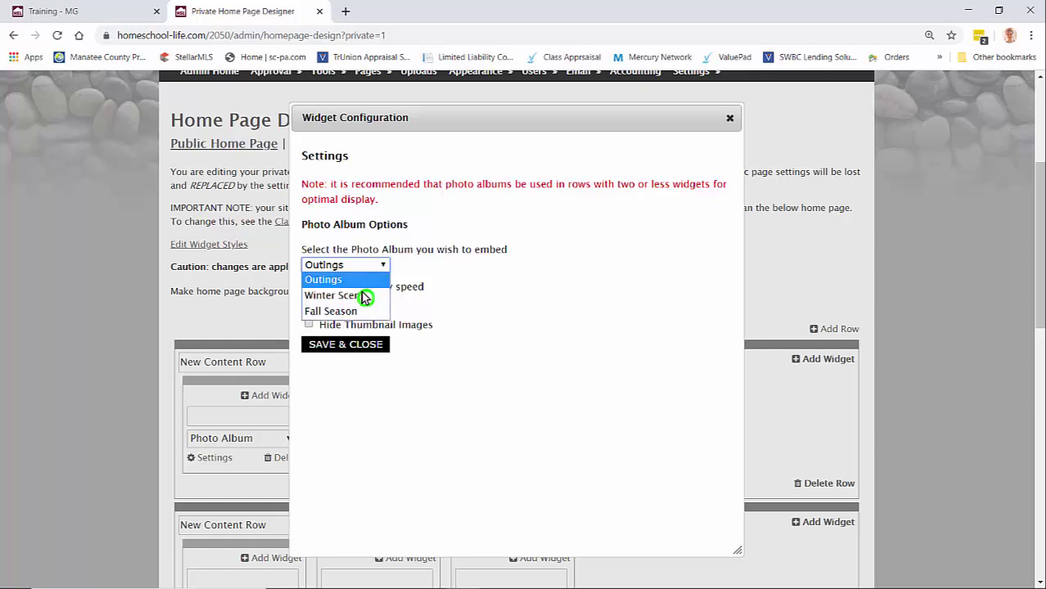
{"action": "left_click", "coordinate": [363, 296]}
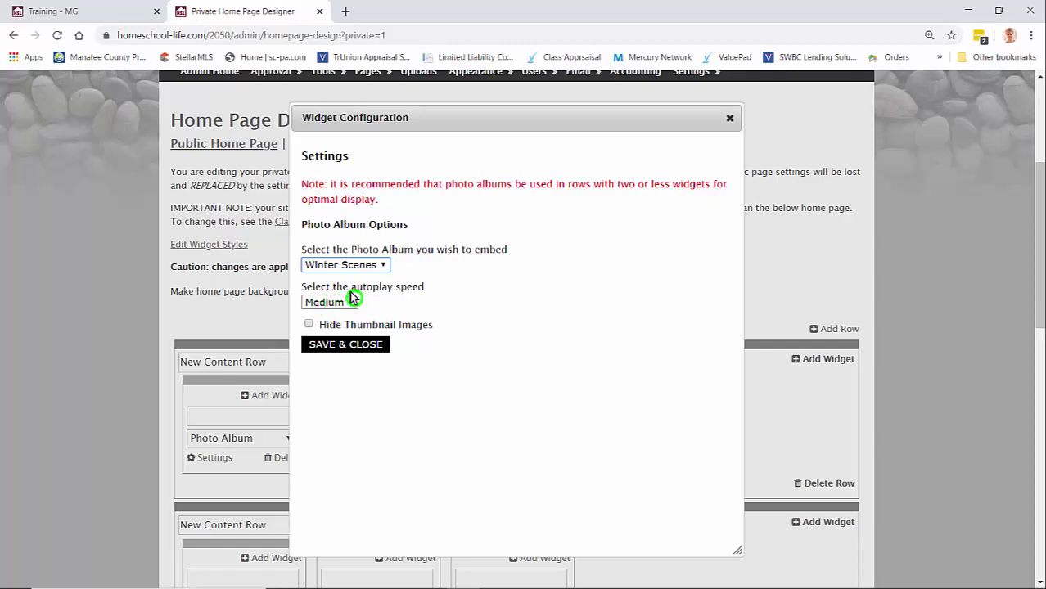
{"action": "left_click", "coordinate": [353, 302]}
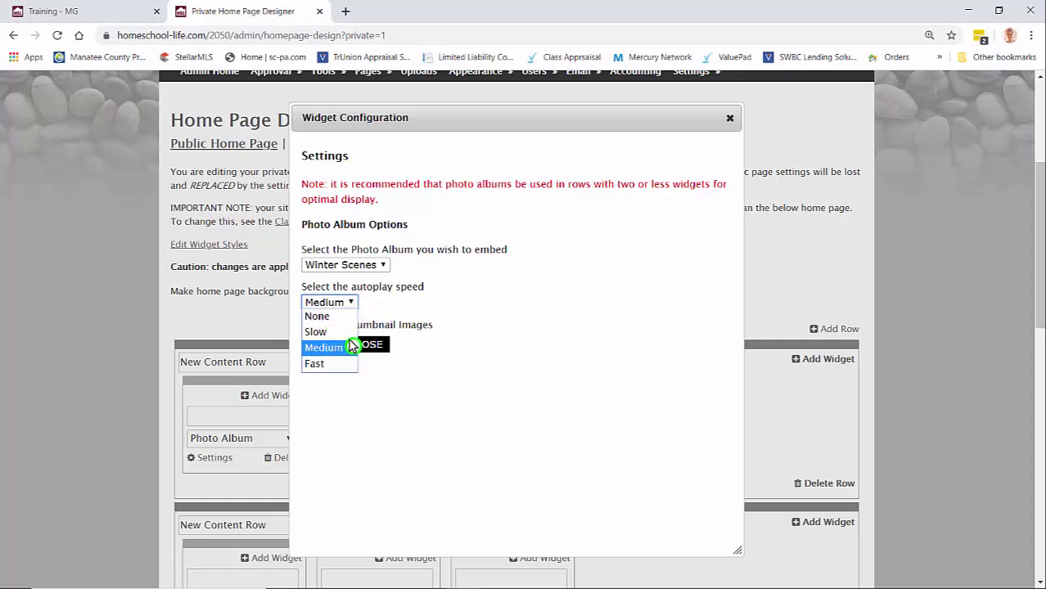
{"action": "left_click", "coordinate": [418, 306]}
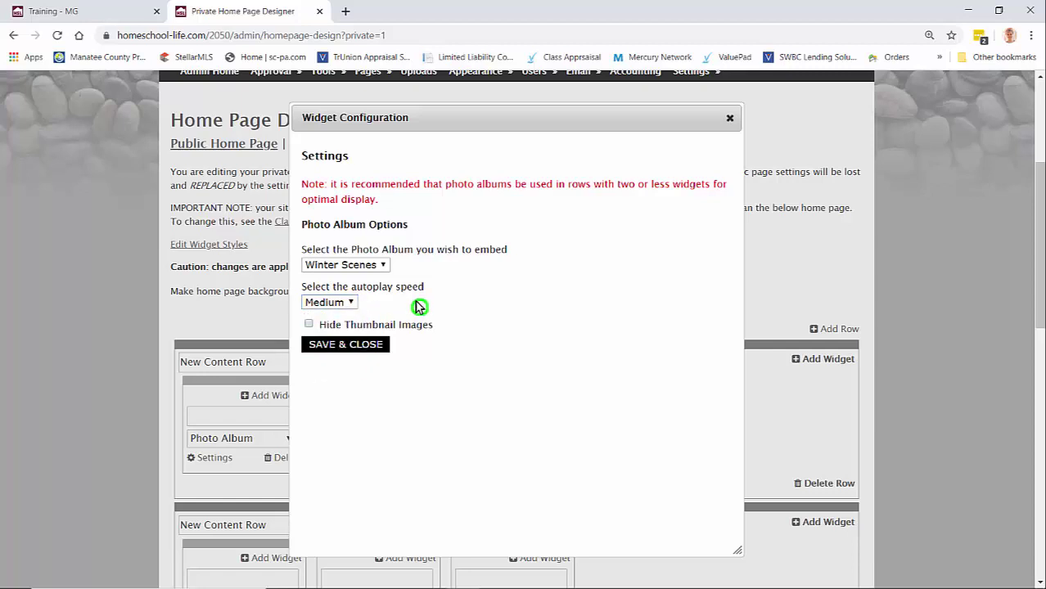
{"action": "left_click", "coordinate": [348, 350]}
Configure the second Photo Album widget to embed the Fall Season album and save its settings
{"action": "left_click", "coordinate": [343, 458]}
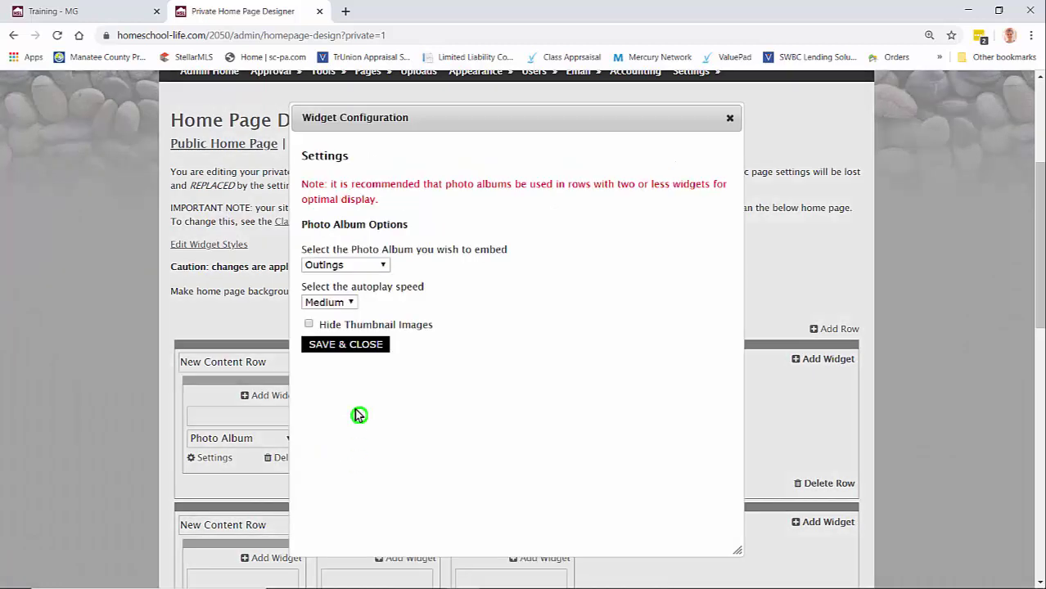
{"action": "left_click", "coordinate": [377, 265]}
{"action": "left_click", "coordinate": [339, 305]}
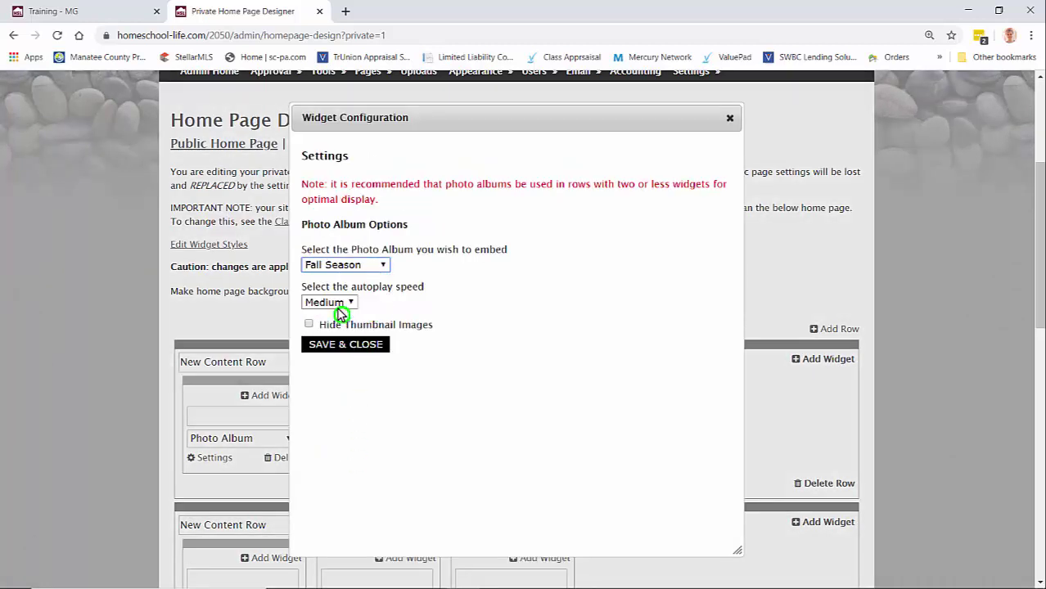
{"action": "left_click", "coordinate": [341, 349]}
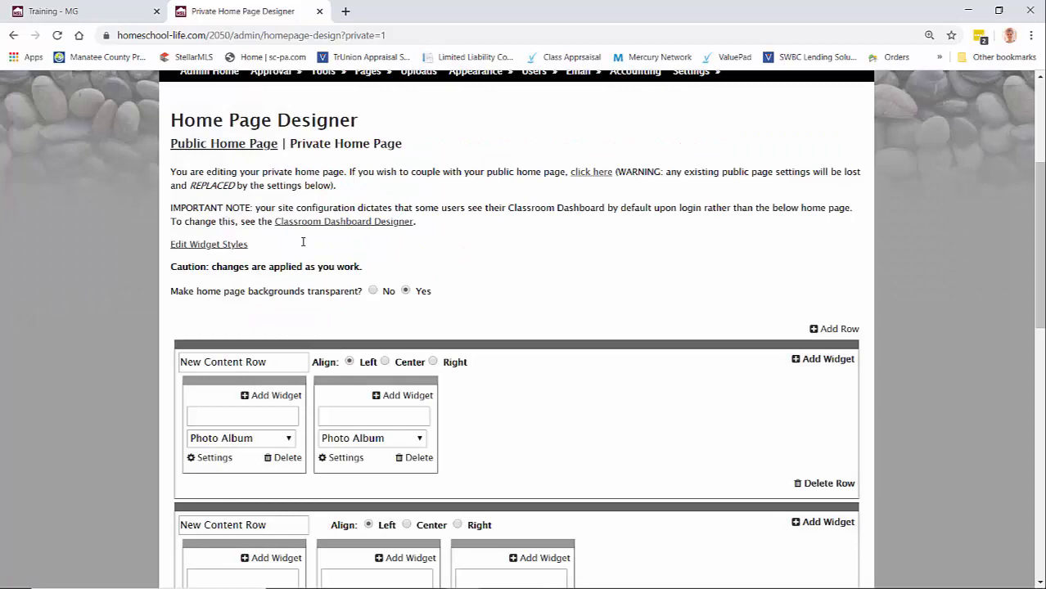
Reload the site's home page, examine the two embedded album slideshows, and return to the Private Home Page Designer
{"action": "left_click", "coordinate": [89, 15]}
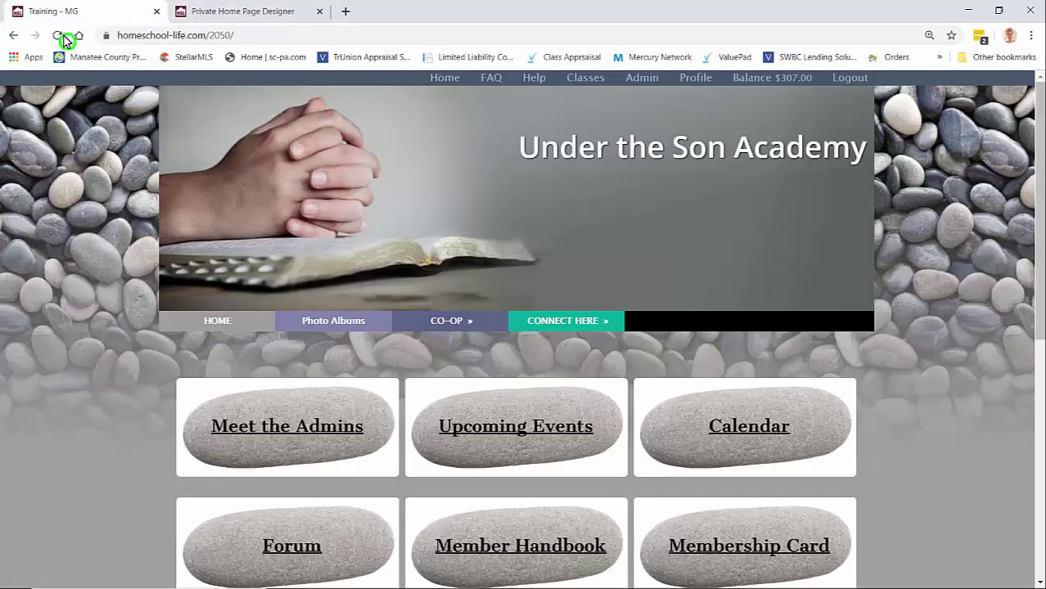
{"action": "left_click", "coordinate": [58, 36]}
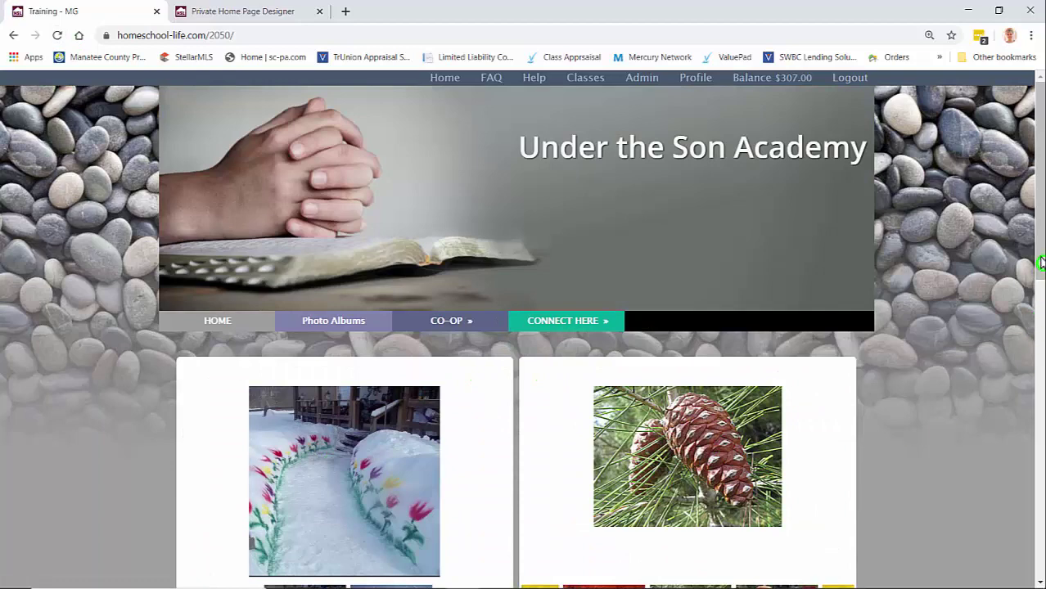
{"action": "left_click_drag", "start_coordinate": [1041, 262], "coordinate": [1042, 343]}
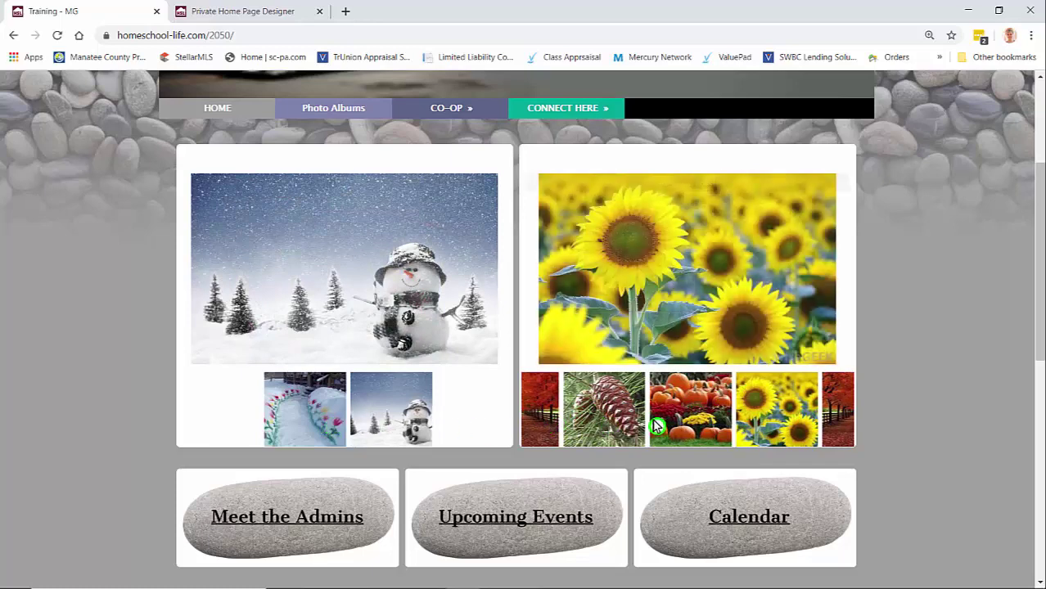
{"action": "left_click", "coordinate": [229, 15]}
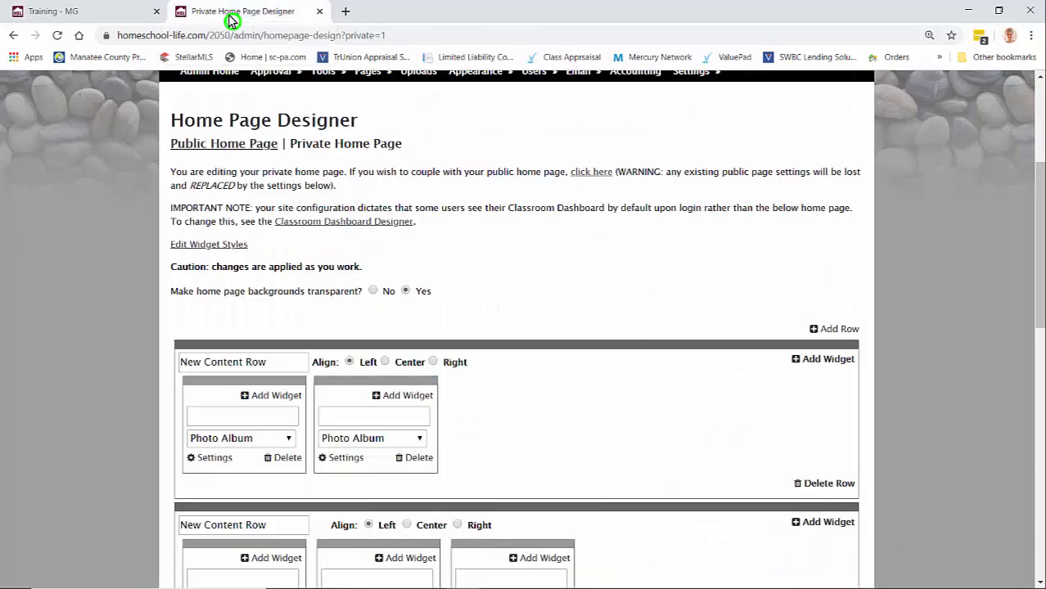
Hide the thumbnail images in the first Photo Album widget, which embeds Winter Scenes, and save its settings
{"action": "left_click", "coordinate": [213, 460]}
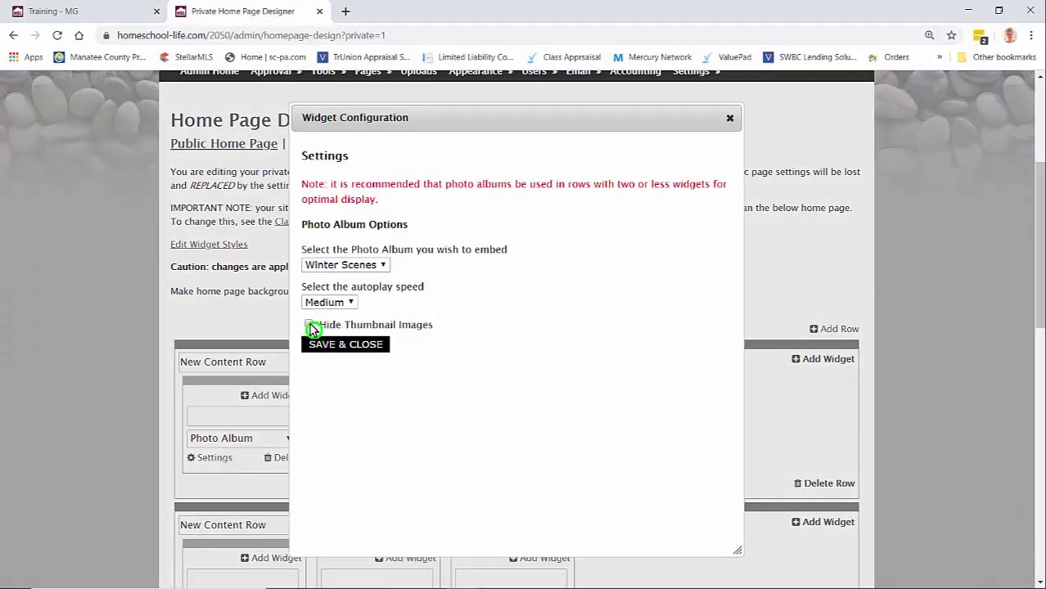
{"action": "left_click", "coordinate": [335, 344]}
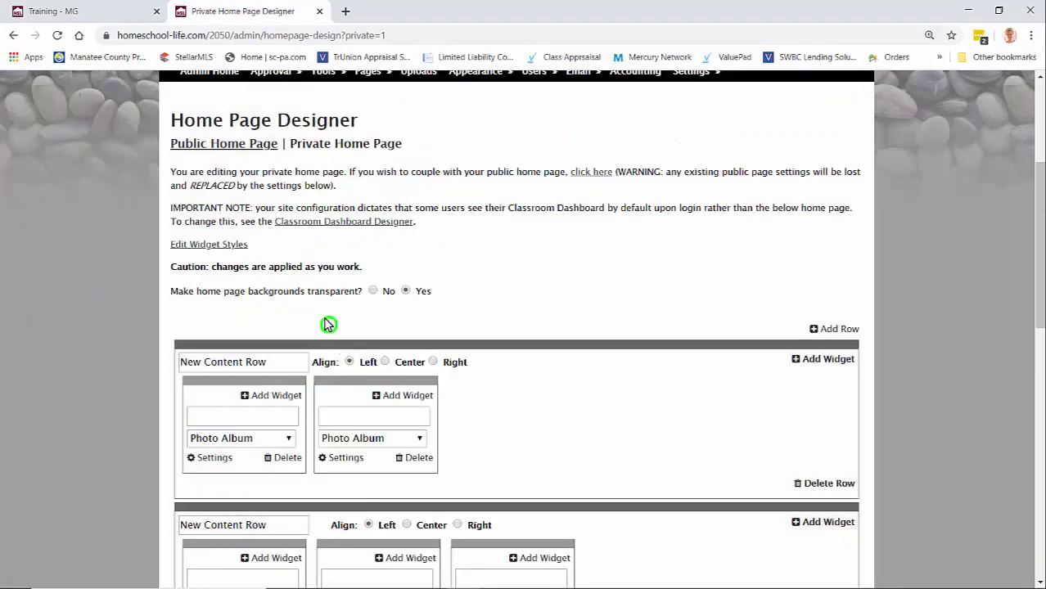
Reload the site's home page and browse the Fall Season slideshow through its thumbnail images
{"action": "left_click", "coordinate": [57, 10]}
{"action": "left_click", "coordinate": [57, 35]}
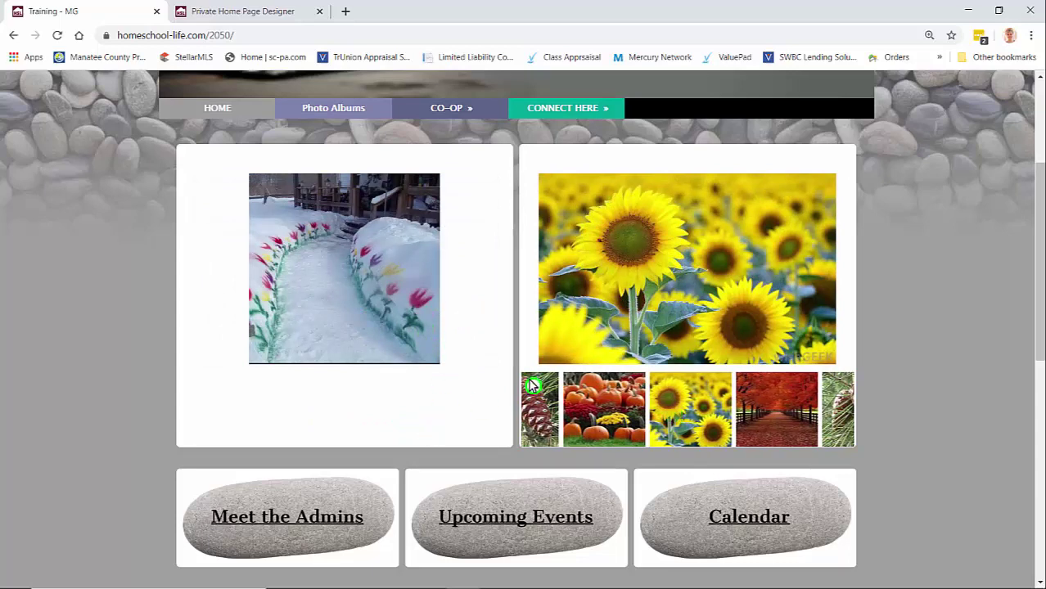
{"action": "left_click", "coordinate": [772, 406]}
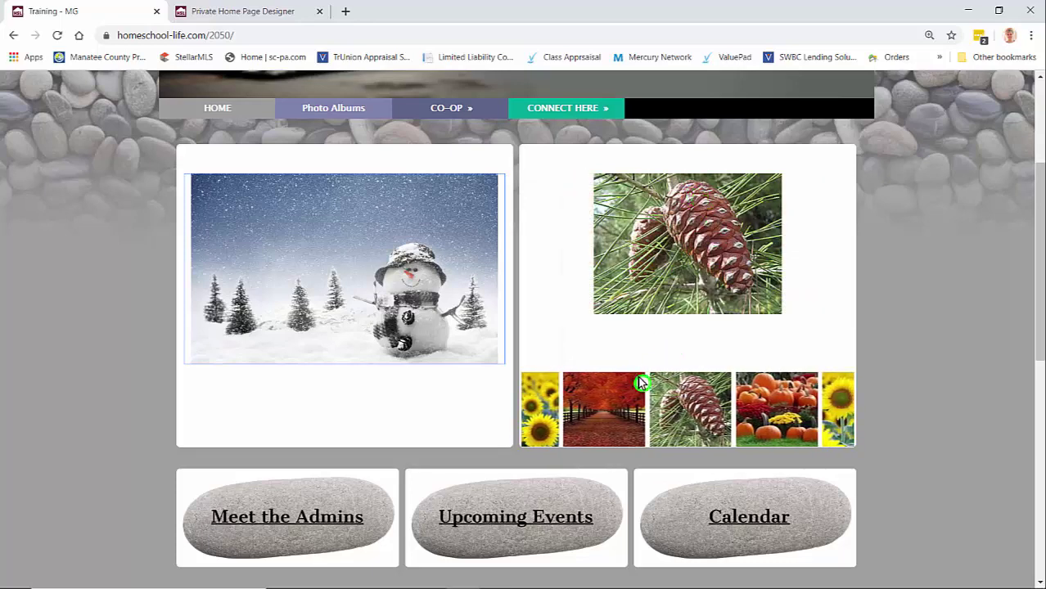
{"action": "left_click", "coordinate": [645, 381]}
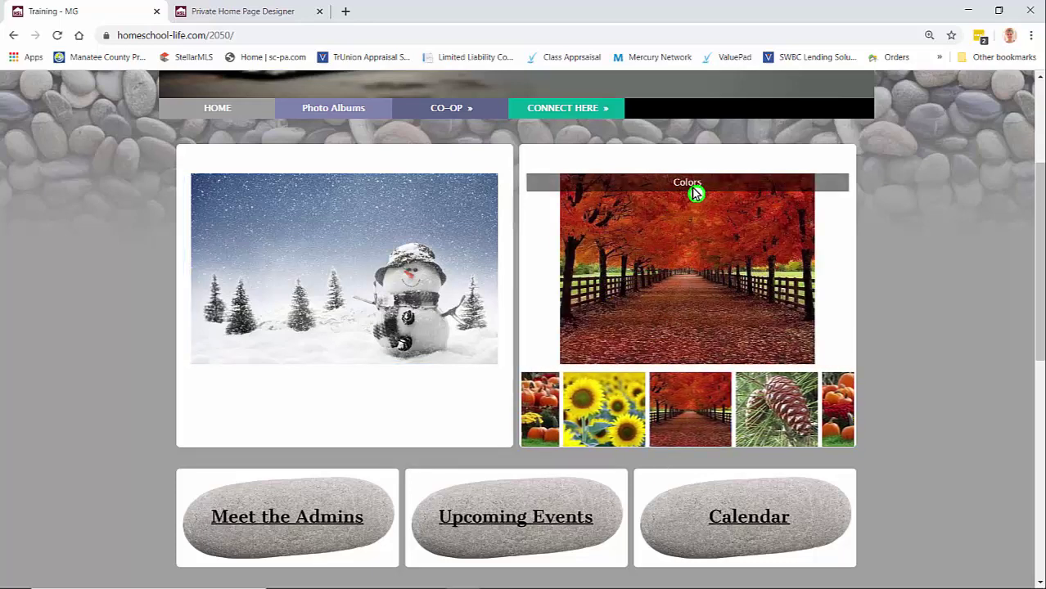
Return to the admin area, open the Winter Scenes album for management, and examine its photos' title and description fields
{"action": "left_click", "coordinate": [224, 12]}
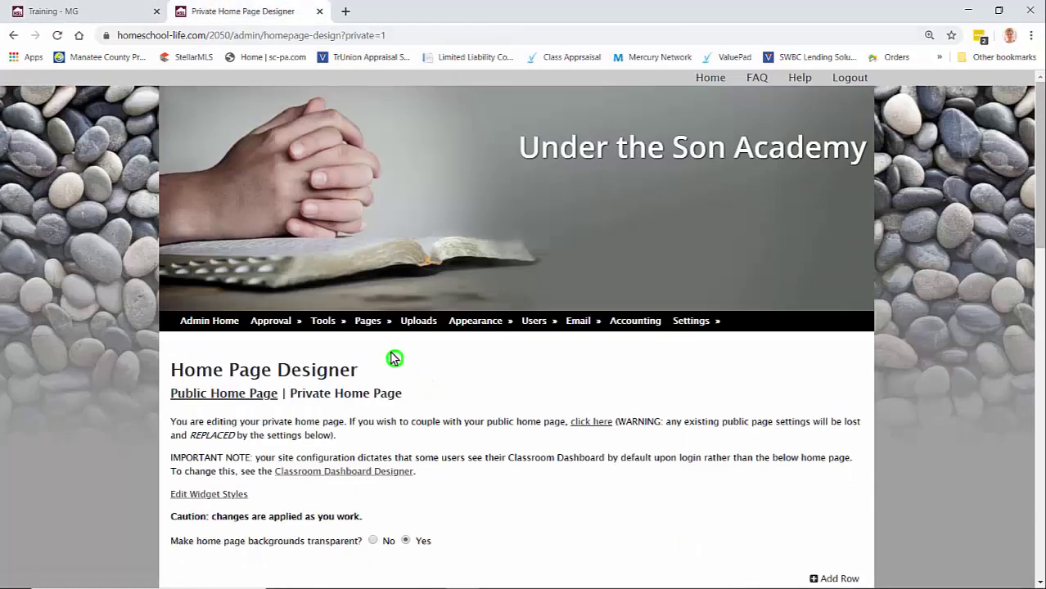
{"action": "mouse_move", "coordinate": [369, 321]}
{"action": "left_click", "coordinate": [345, 578]}
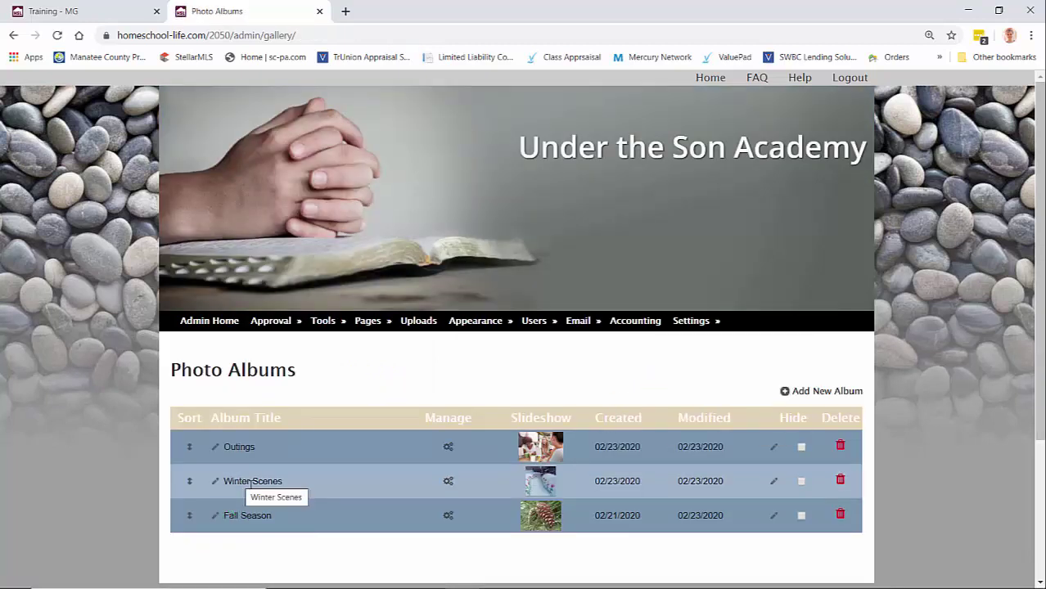
{"action": "left_click", "coordinate": [448, 483]}
{"action": "scroll", "coordinate": [456, 477], "scroll_direction": "down", "scroll_amount": 2}
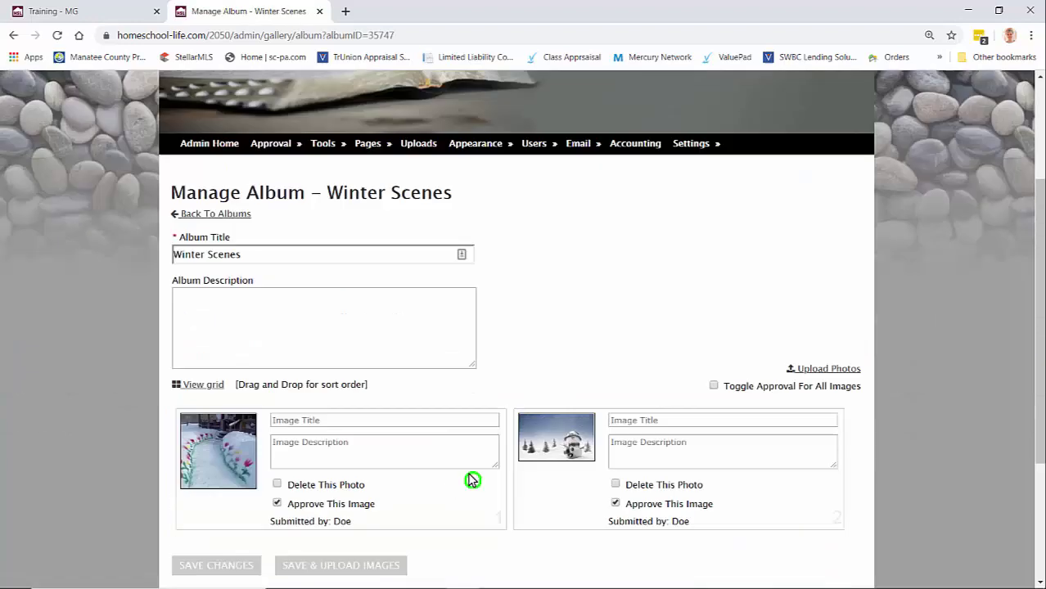
{"action": "scroll", "coordinate": [473, 480], "scroll_direction": "down", "scroll_amount": 1}
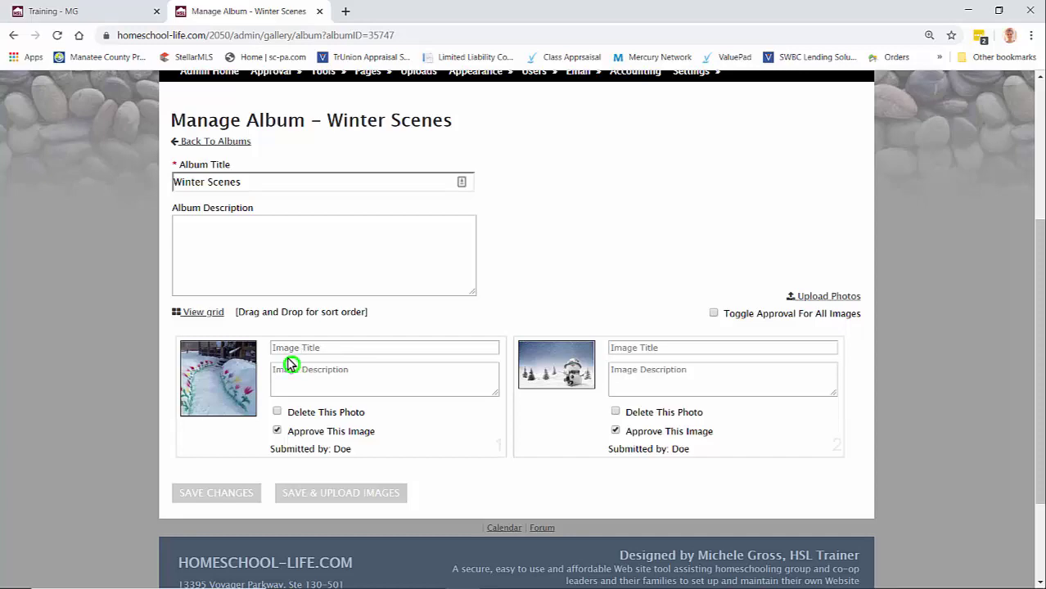
Check the image title on the home page's Fall Season slideshow, and return to the admin area's home page
{"action": "left_click", "coordinate": [74, 14]}
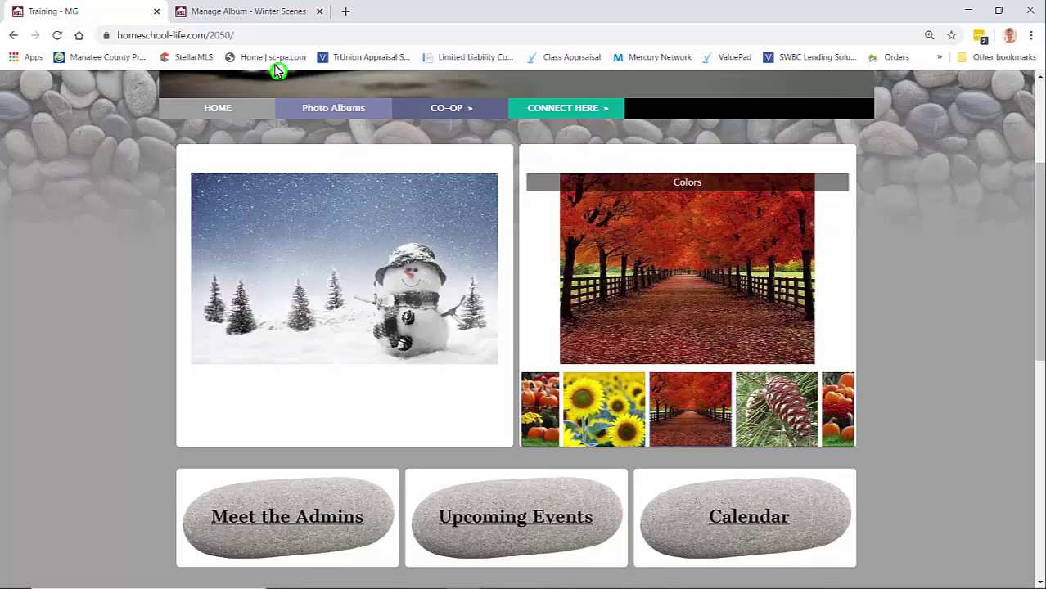
{"action": "left_click", "coordinate": [230, 17]}
{"action": "scroll", "coordinate": [277, 282], "scroll_direction": "up", "scroll_amount": 3}
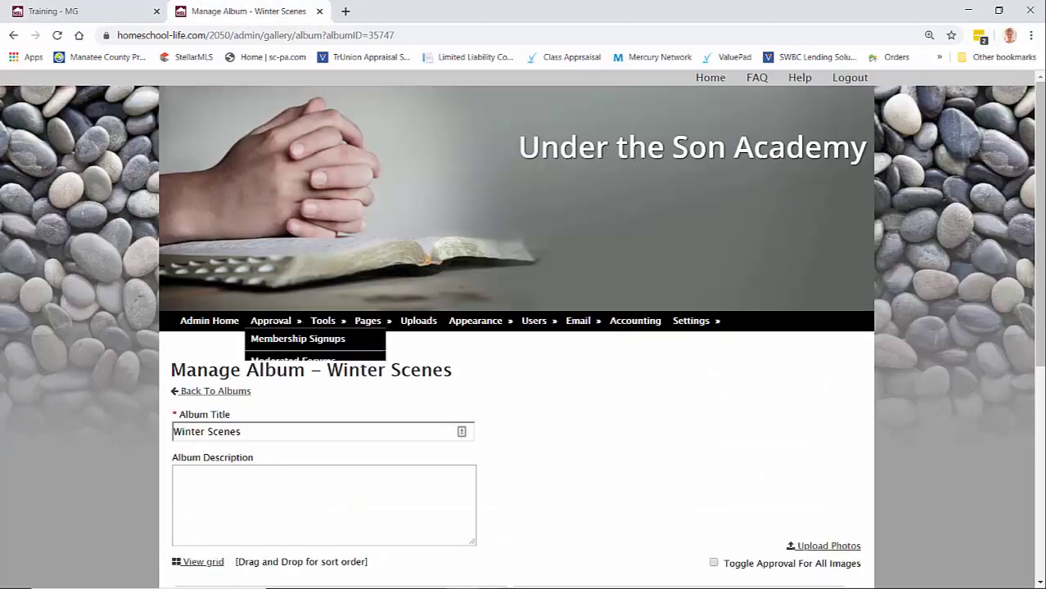
{"action": "left_click", "coordinate": [214, 321]}
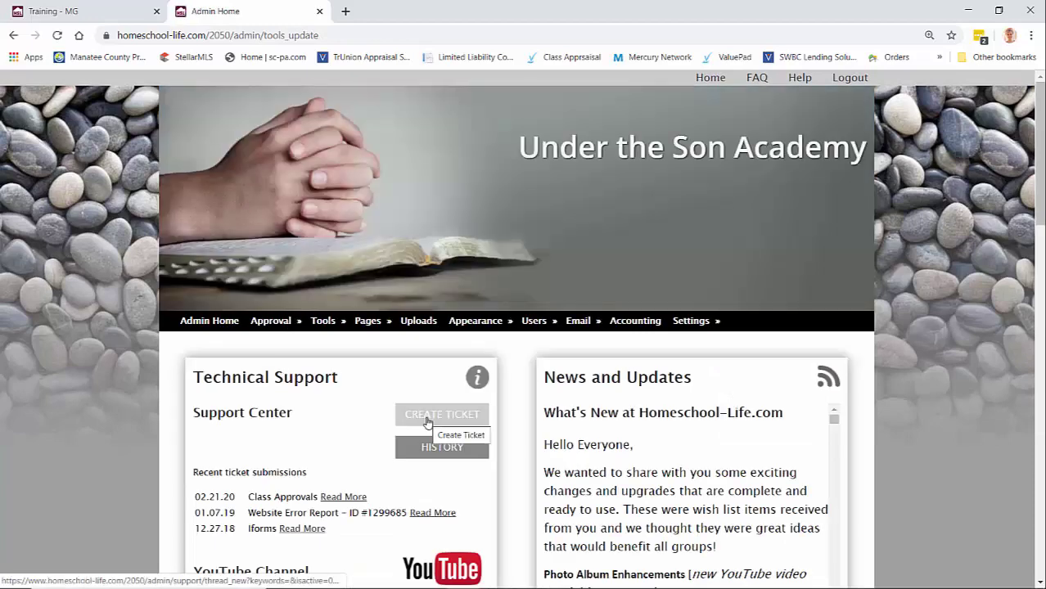